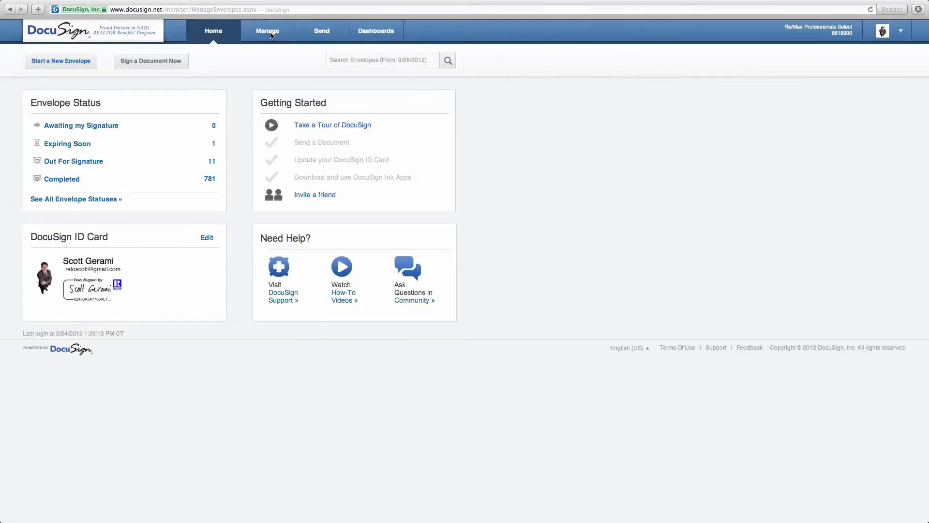
Start a new envelope and add the 5.0 Contract template from the Contract folder of the online document library
click(87, 63)
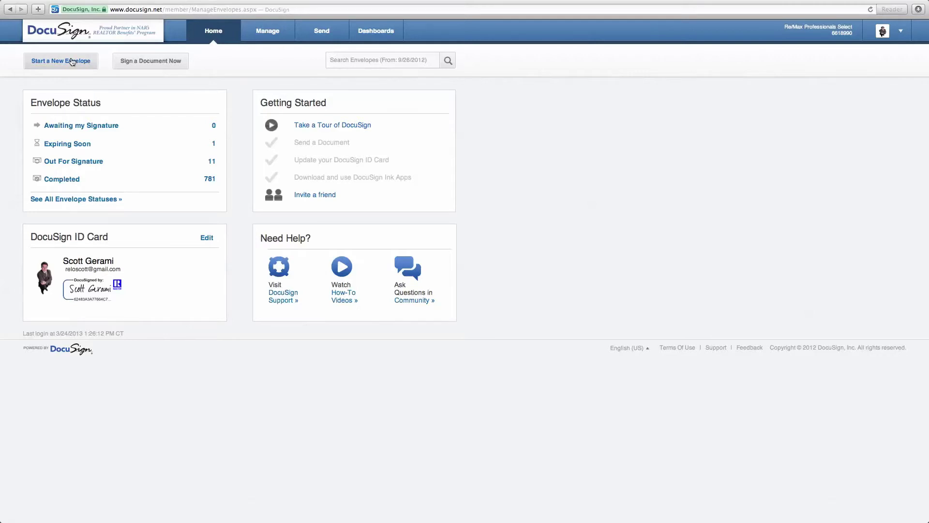
click(70, 61)
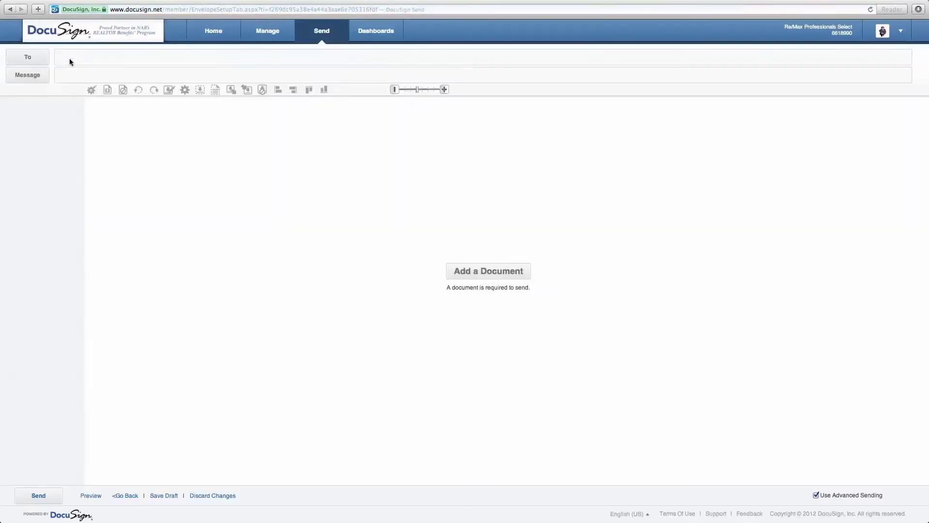
click(485, 276)
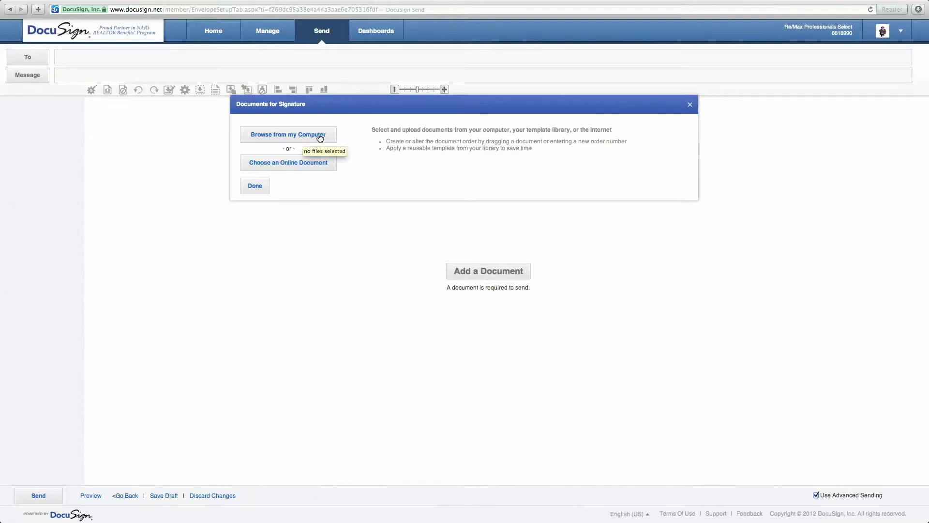
click(282, 166)
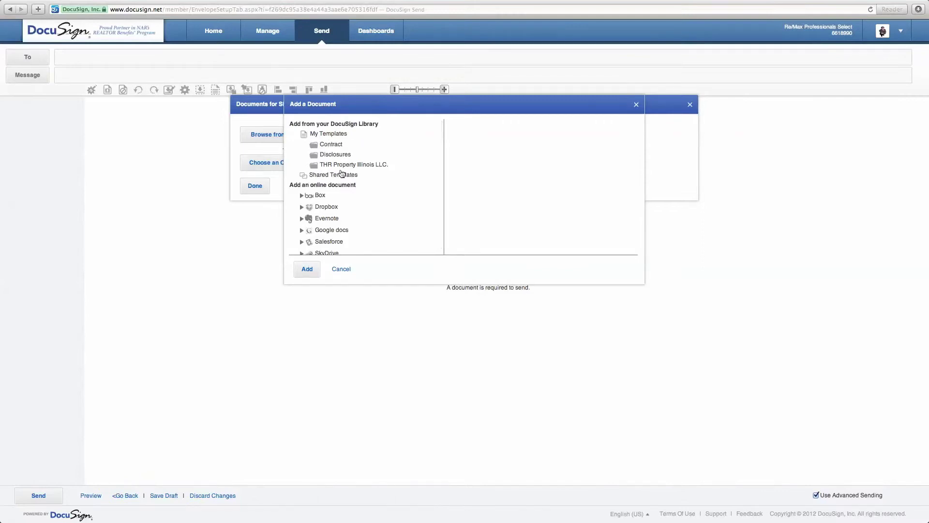
click(330, 146)
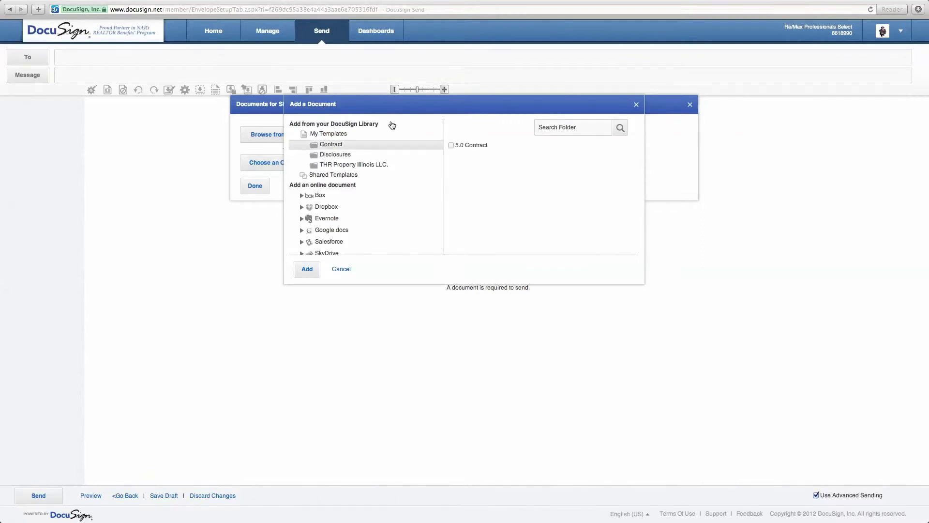
click(466, 147)
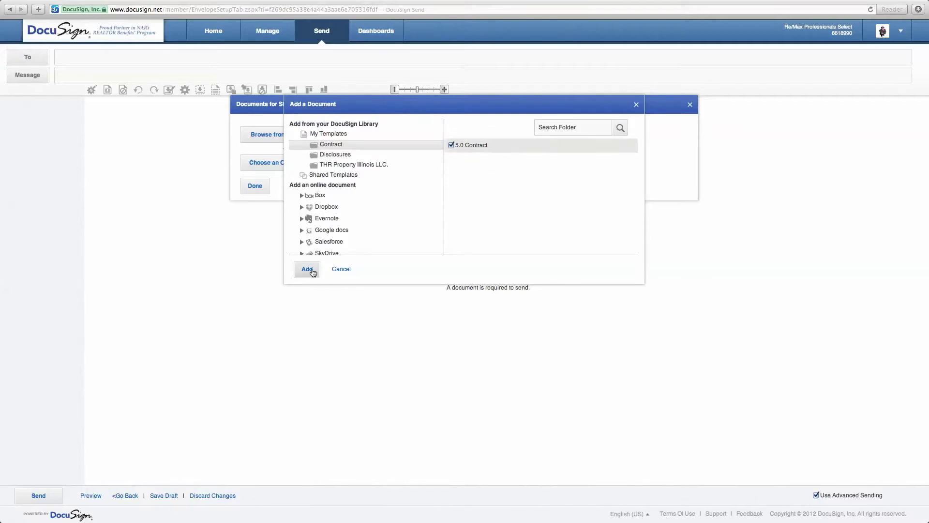
click(307, 270)
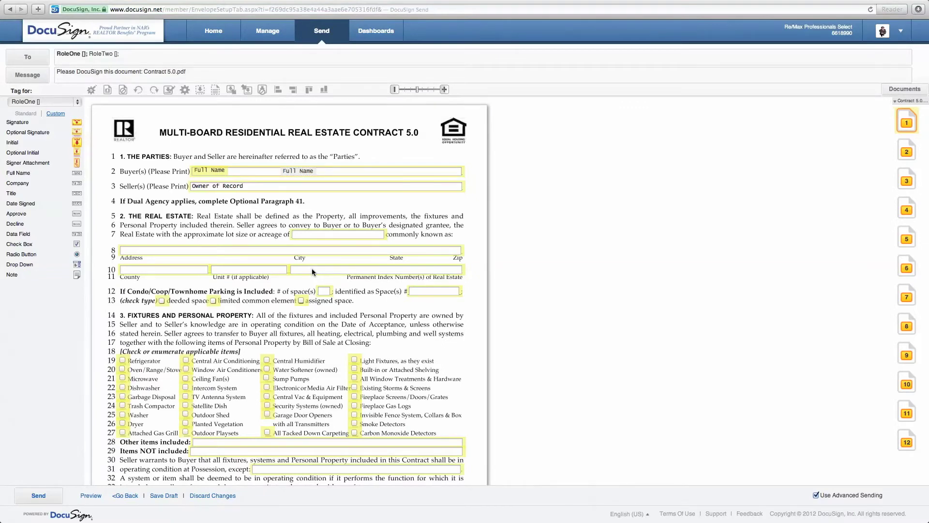
Remove the second recipient, RoleTwo, and all tags assigned to that role from the contract envelope
scroll(312, 268, down, 5)
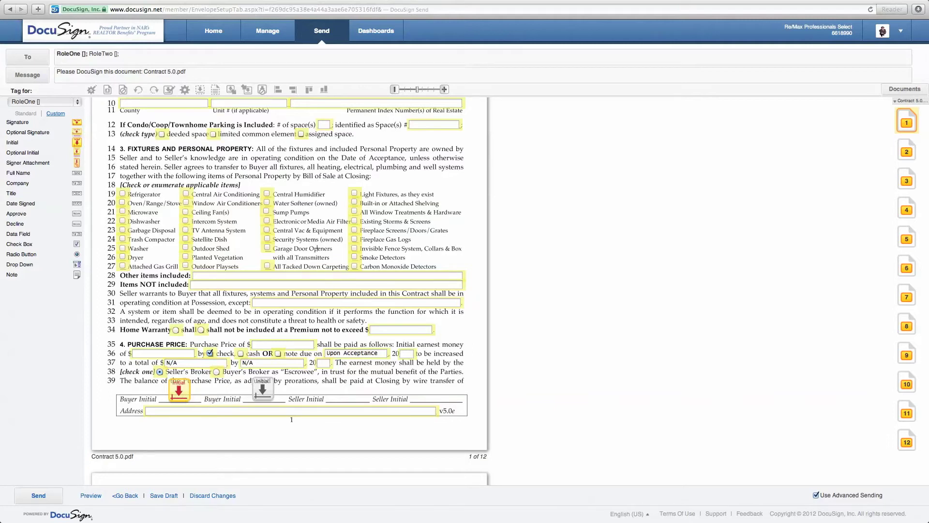
scroll(317, 248, up, 4)
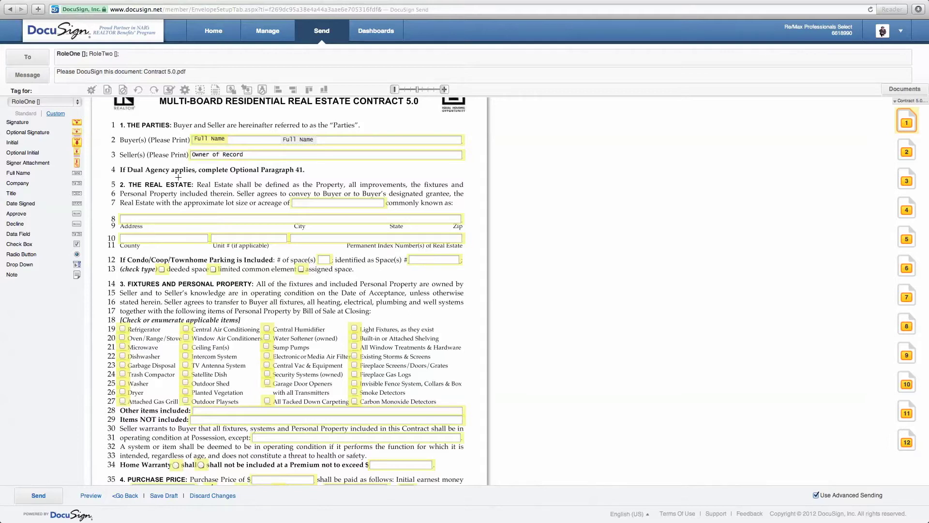
scroll(232, 209, down, 15)
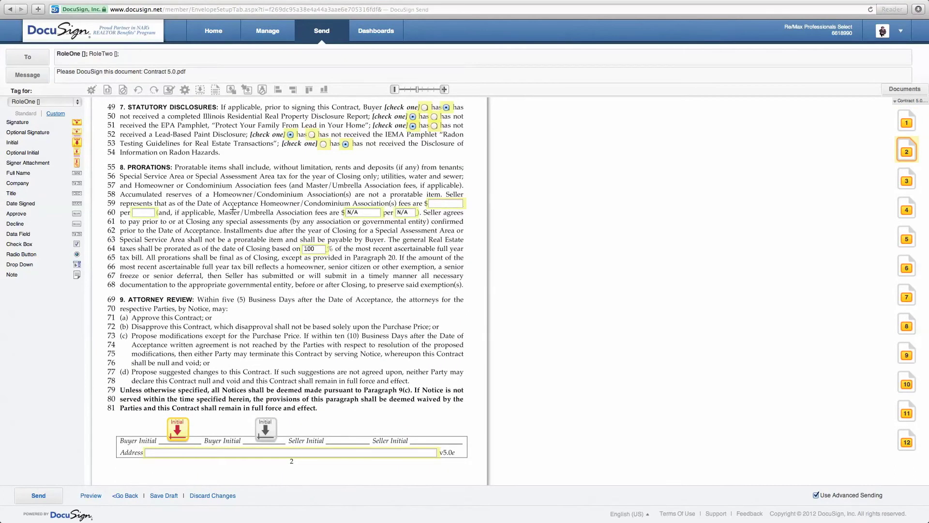
scroll(235, 203, up, 8)
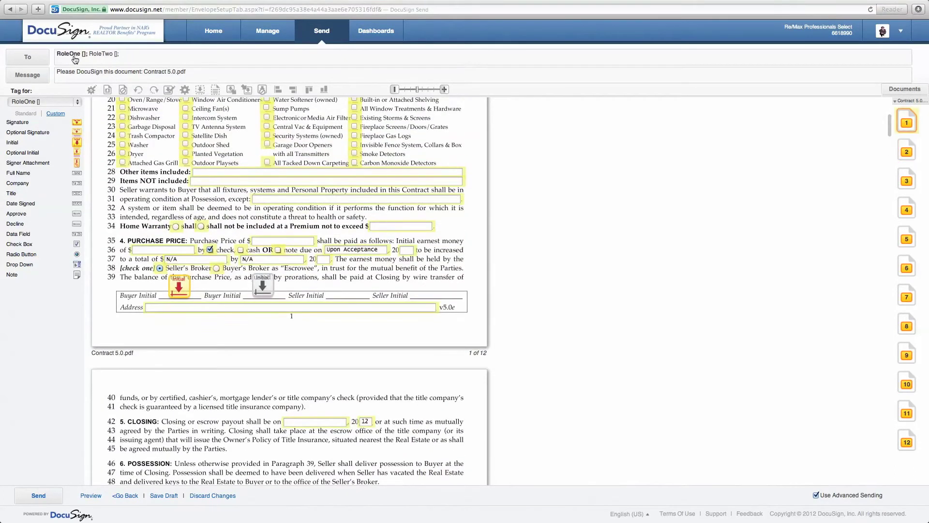
click(40, 64)
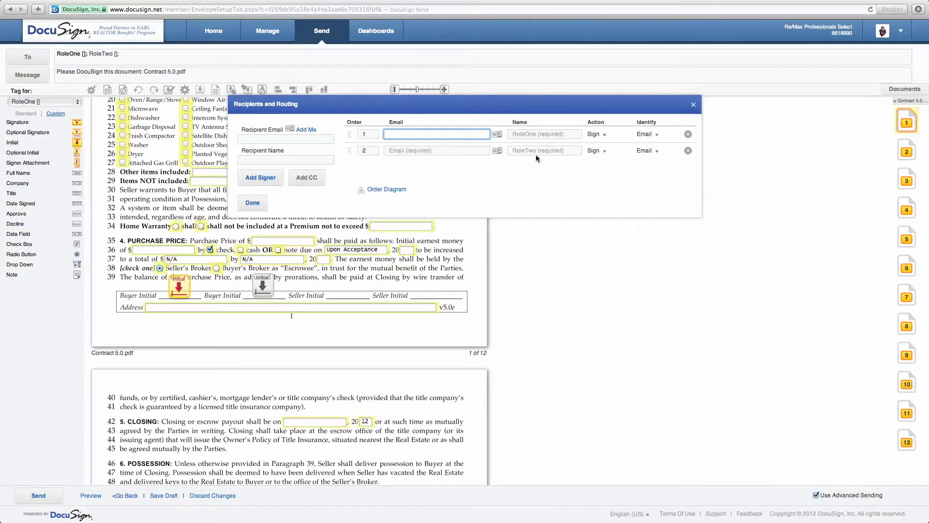
click(688, 150)
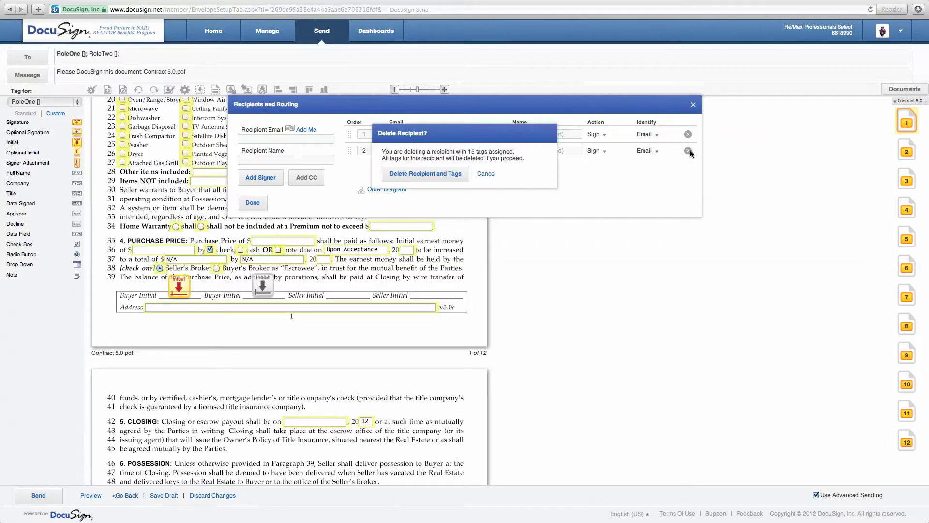
click(448, 175)
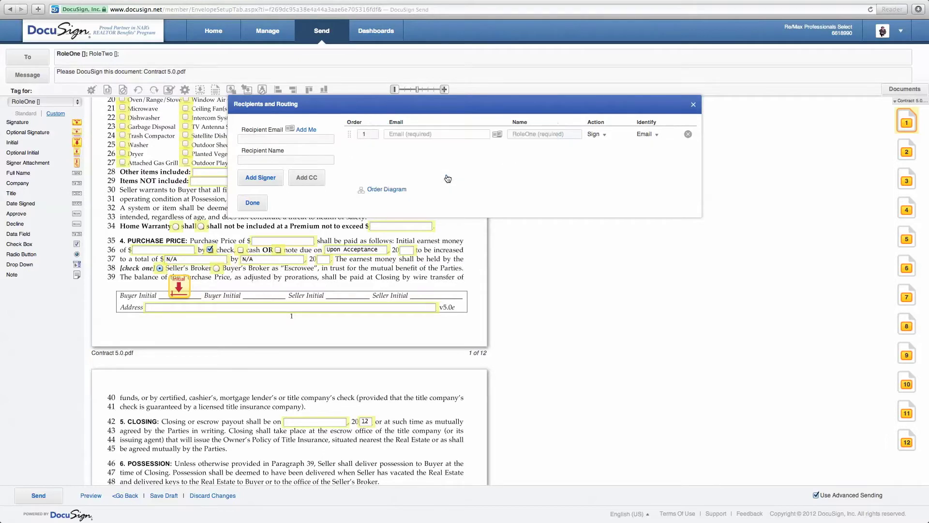
click(254, 203)
Look through the contract pages to check the remaining RoleOne tags, initials and the property address field
scroll(263, 196, up, 6)
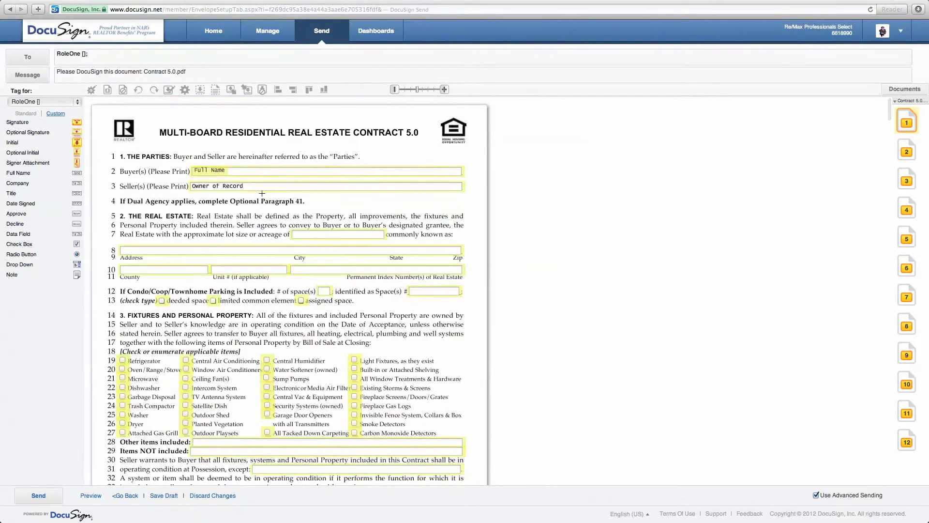
scroll(262, 194, down, 2)
scroll(262, 193, up, 5)
scroll(262, 193, down, 5)
scroll(262, 193, down, 5)
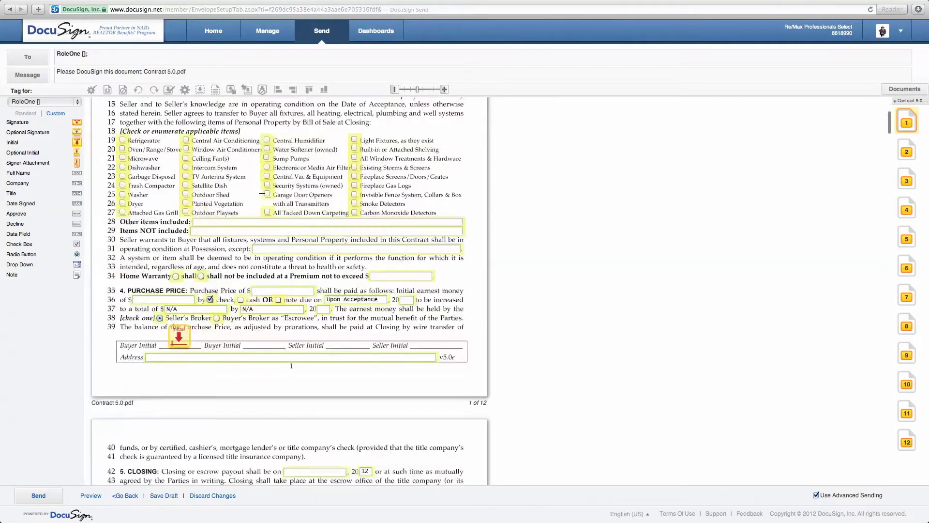
scroll(262, 193, down, 15)
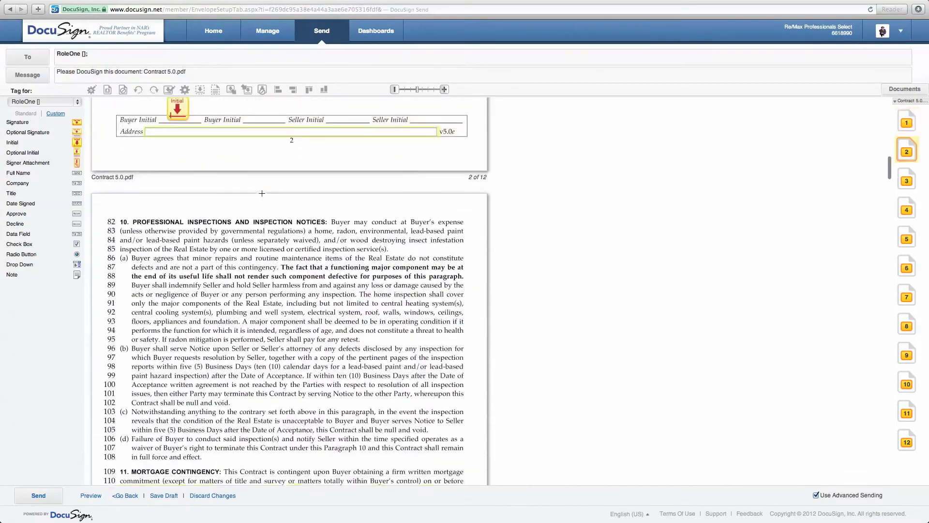
scroll(261, 193, up, 10)
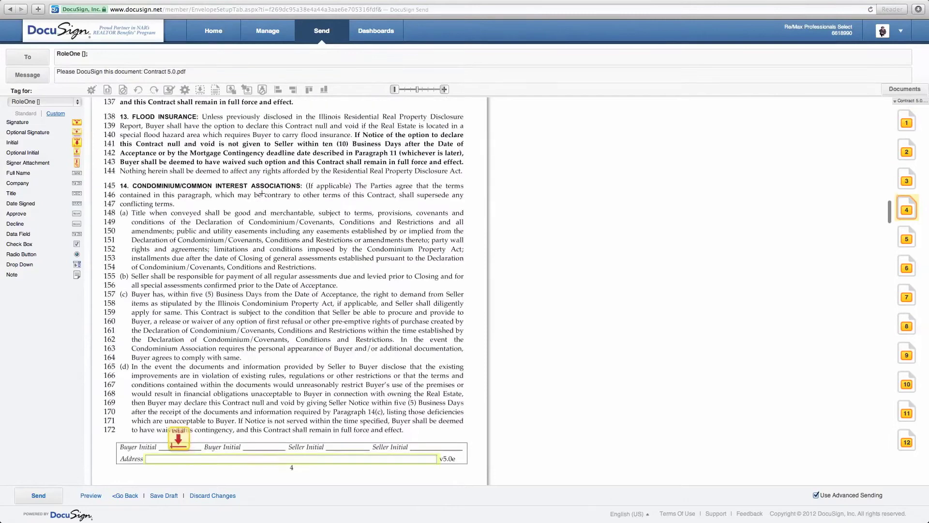
scroll(261, 193, up, 15)
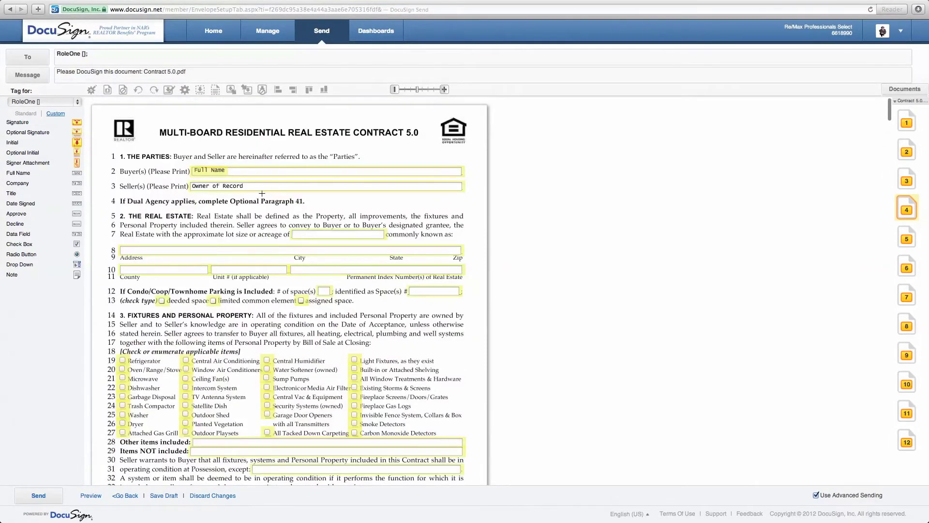
scroll(262, 194, down, 2)
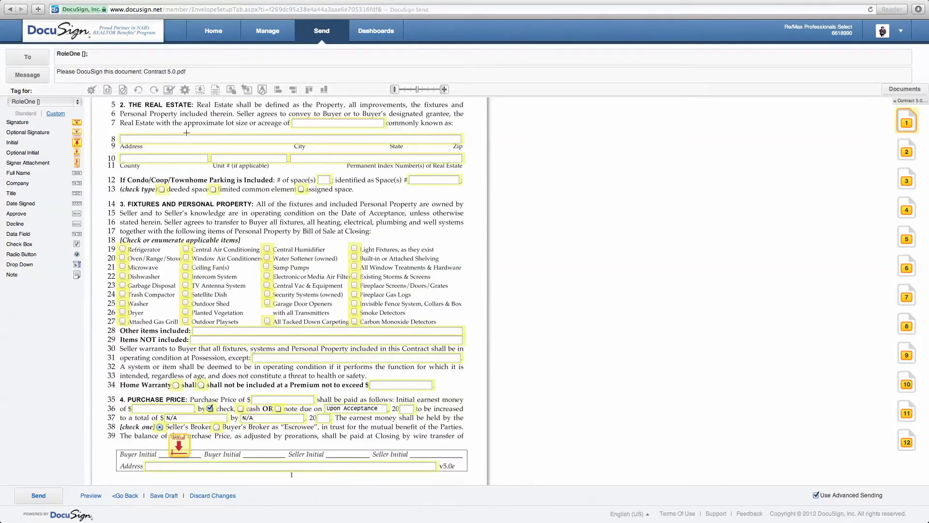
click(216, 142)
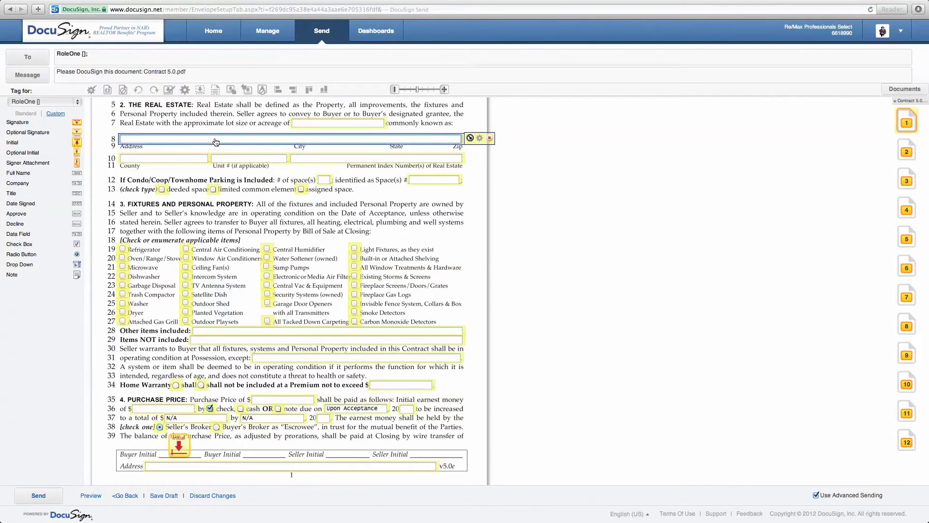
scroll(216, 142, up, 2)
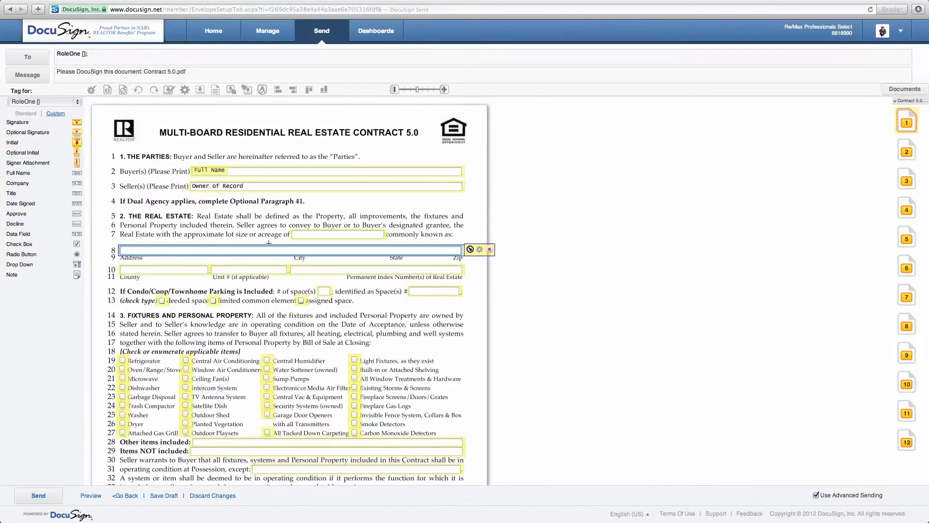
scroll(316, 263, down, 8)
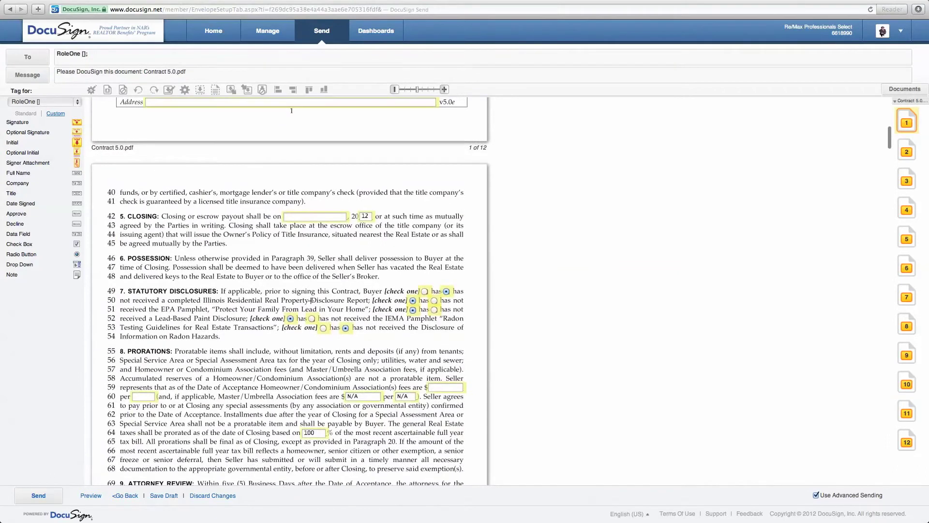
scroll(312, 300, up, 8)
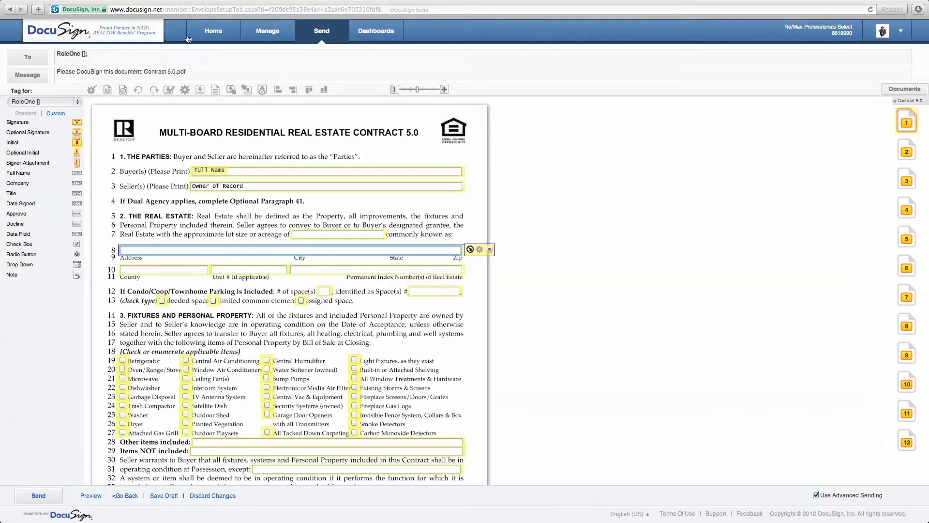
Leave the contract envelope and view the list of sent envelopes before returning to the home page
click(207, 32)
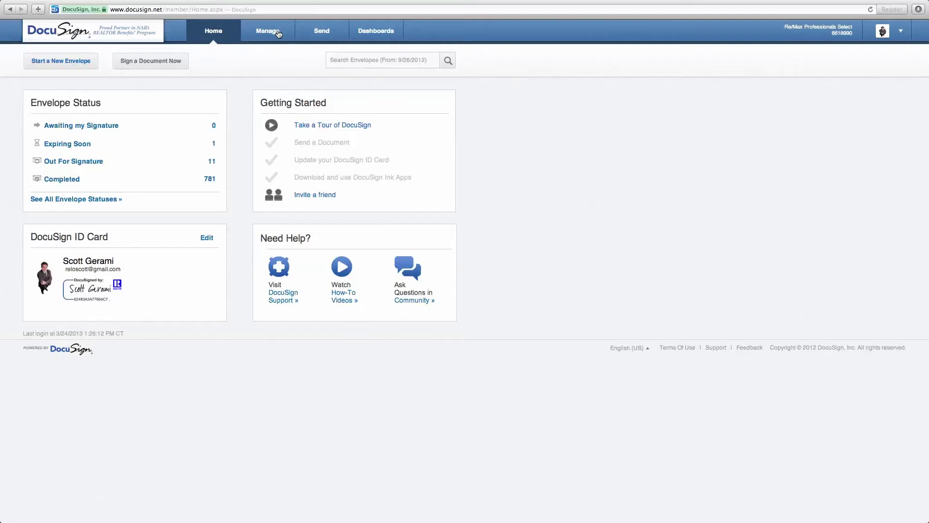
click(278, 32)
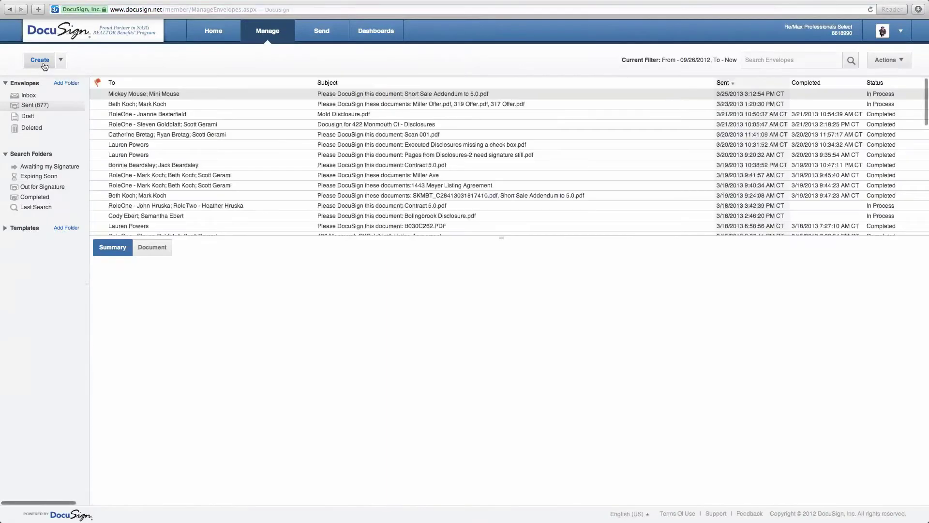
click(214, 31)
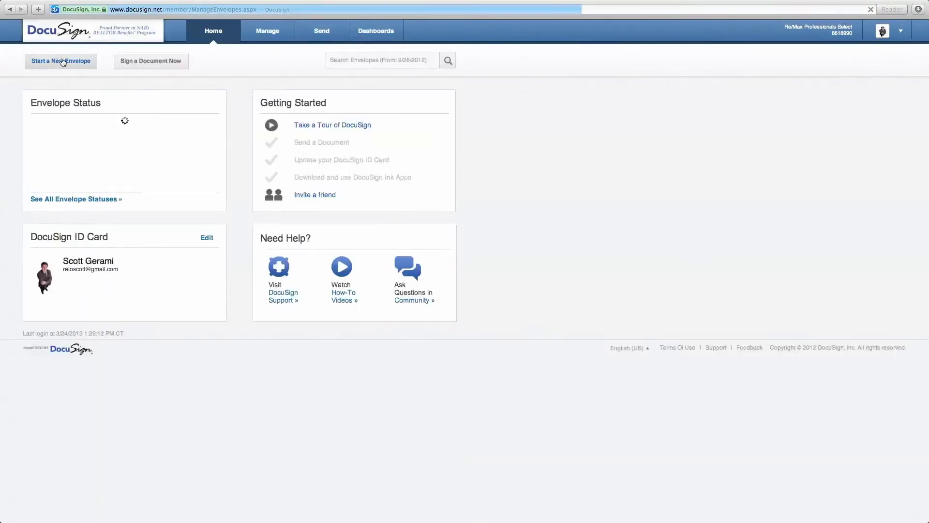
Start a new envelope and add the Property Disclosure template from the Disclosures folder of the online document library
click(62, 59)
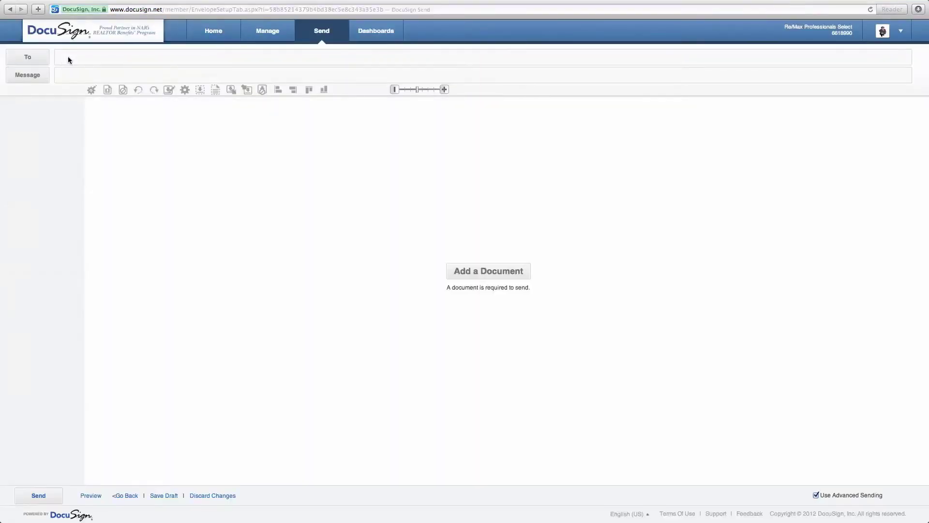
click(496, 276)
click(289, 171)
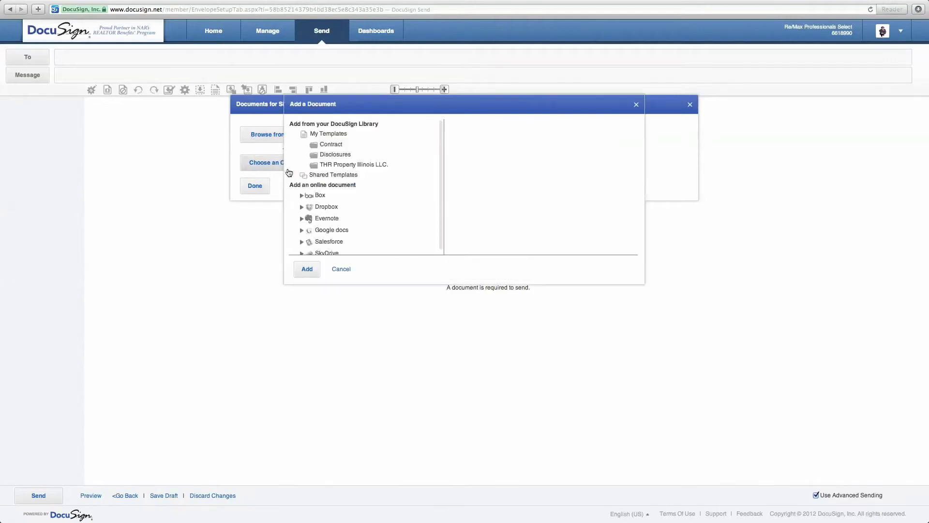
click(336, 155)
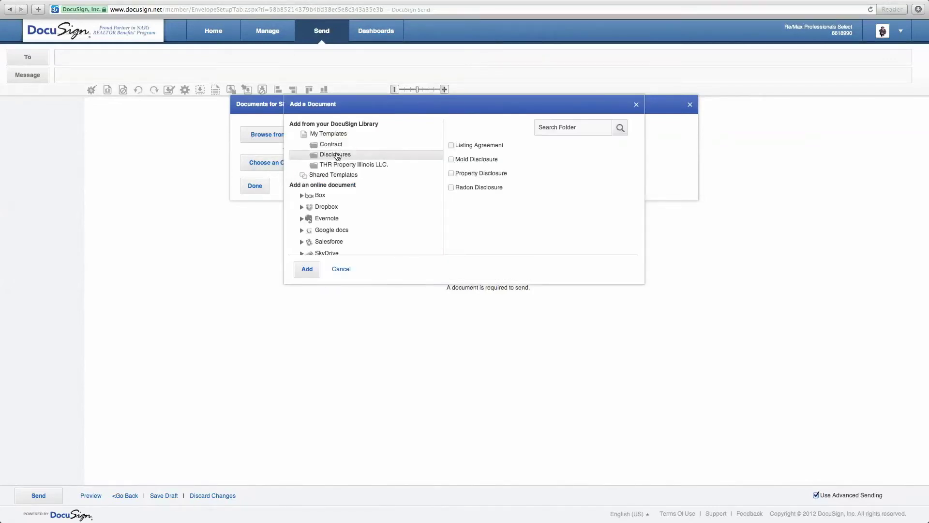
click(480, 178)
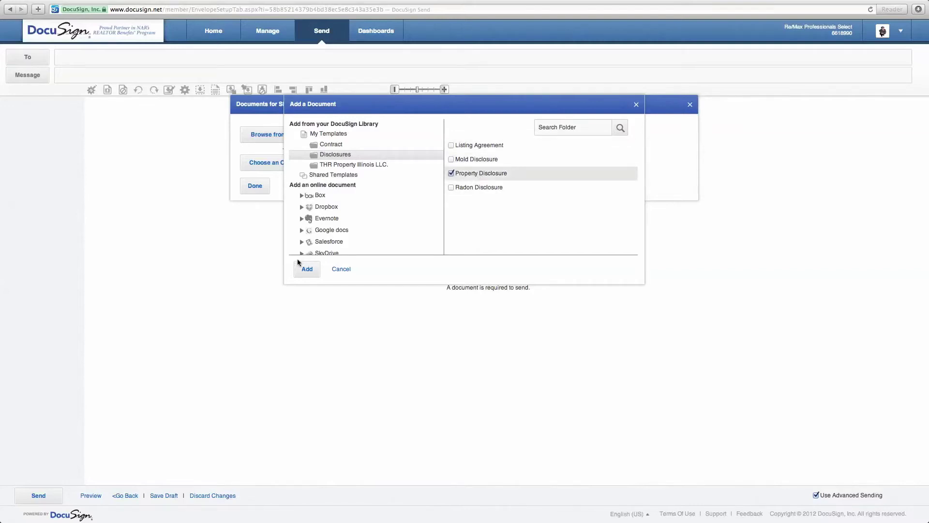
click(307, 269)
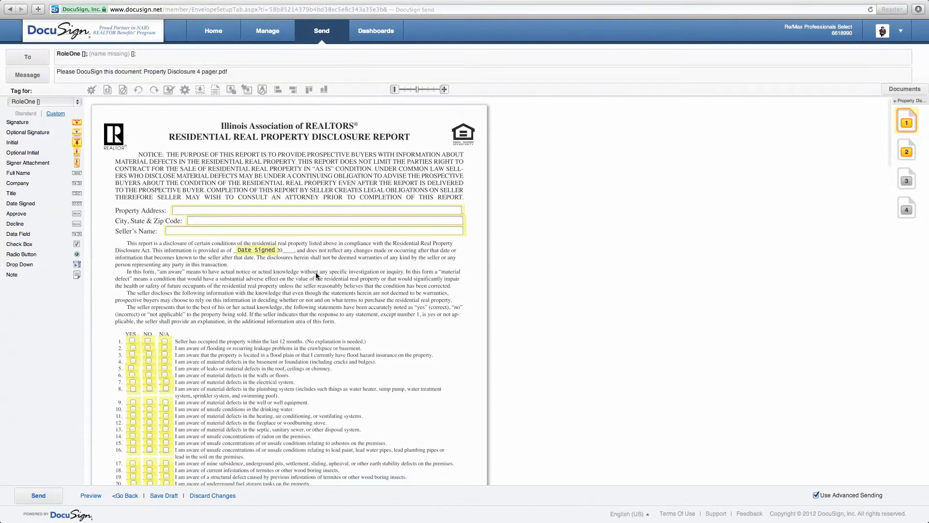
Look through the disclosure report's checkboxes, explanation fields, and the seller signature and date tags
scroll(210, 330, down, 5)
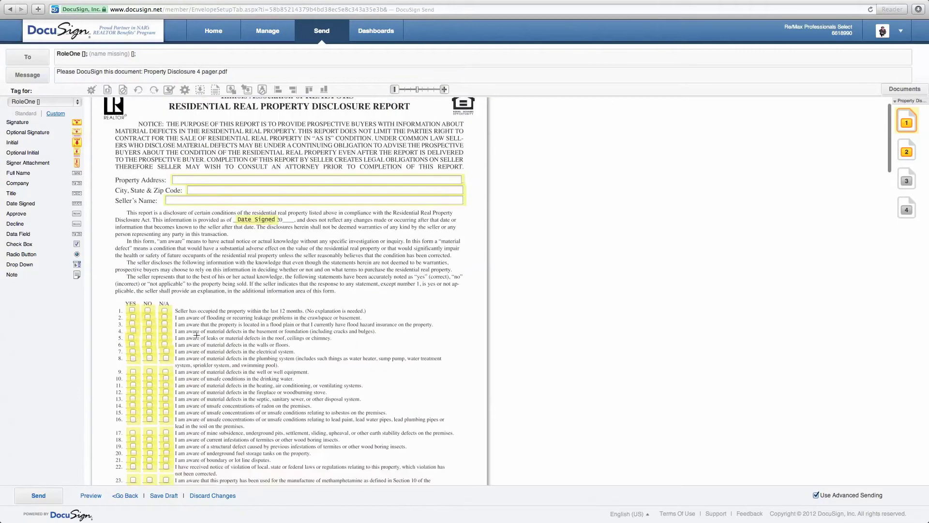
scroll(196, 335, down, 5)
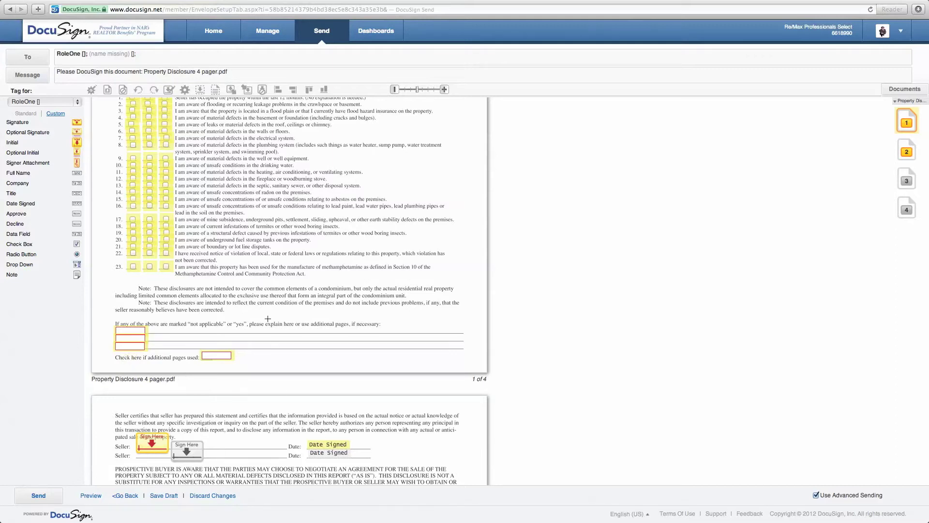
scroll(268, 319, up, 5)
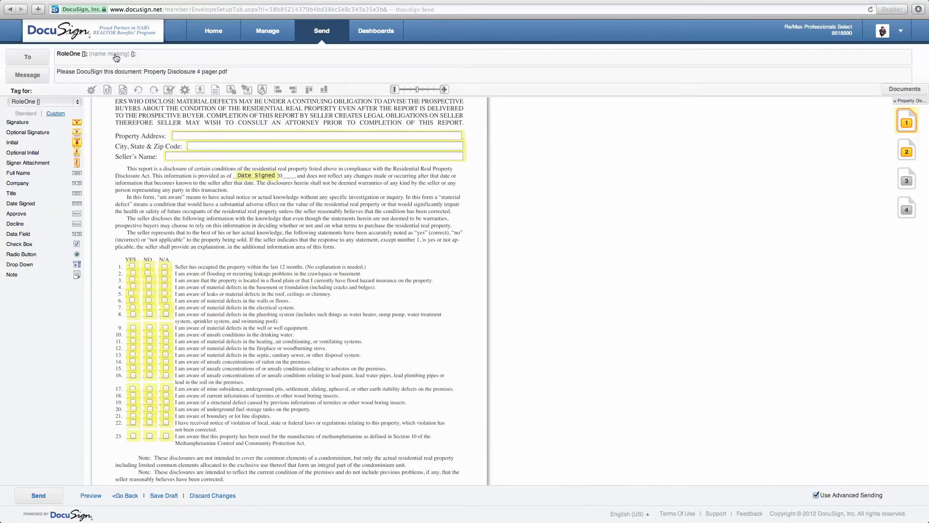
Fill in the e-mail and name of the first and second signers from the matching saved contacts
click(45, 63)
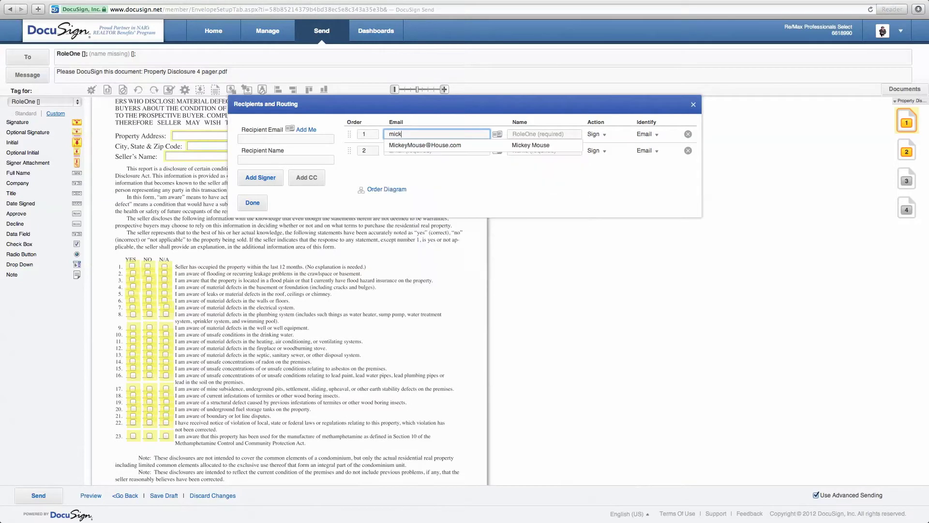
click(431, 151)
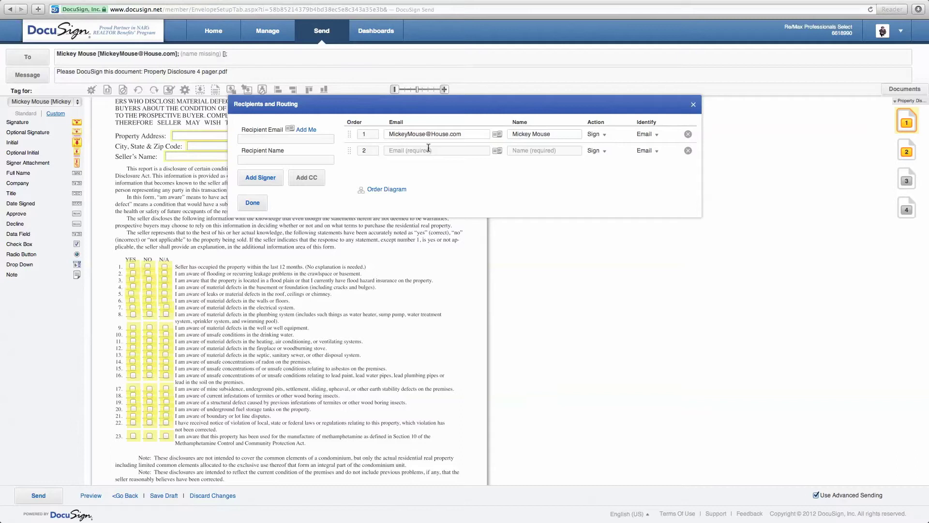
click(428, 148)
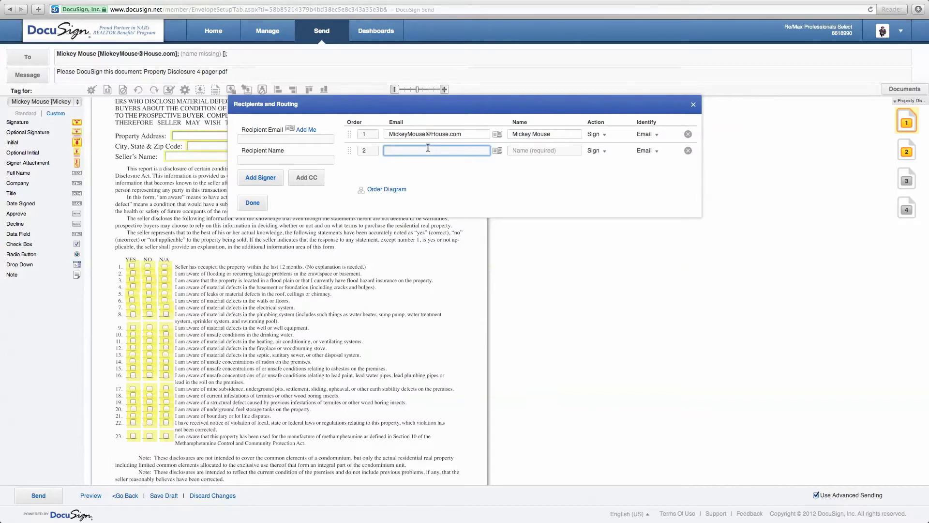
text(mini)
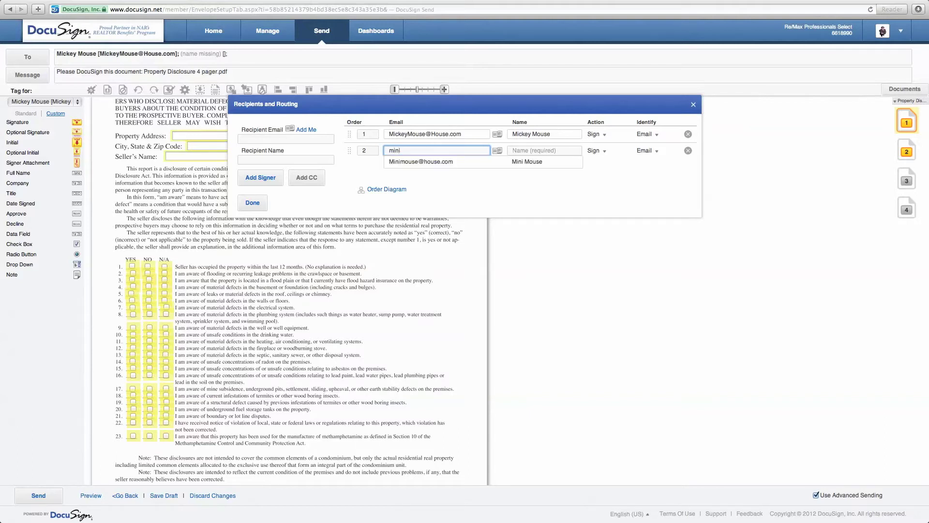
click(451, 163)
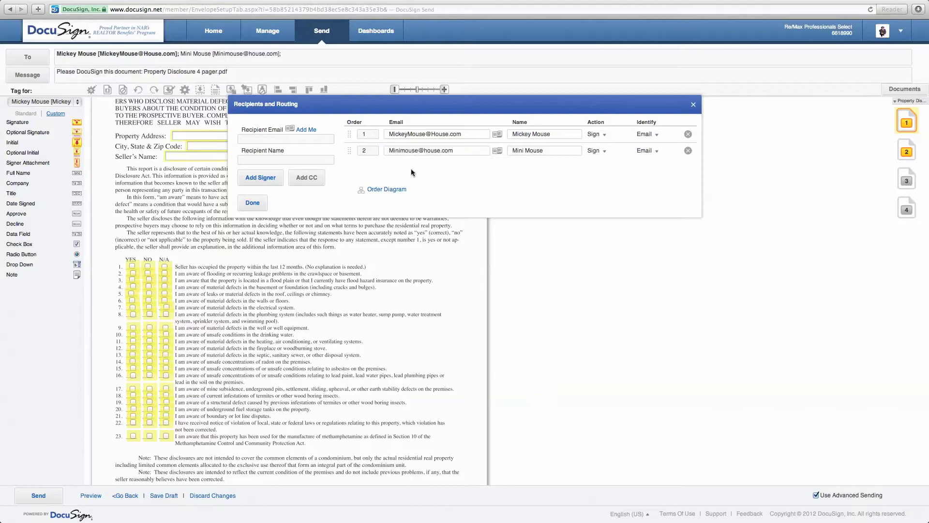
click(252, 203)
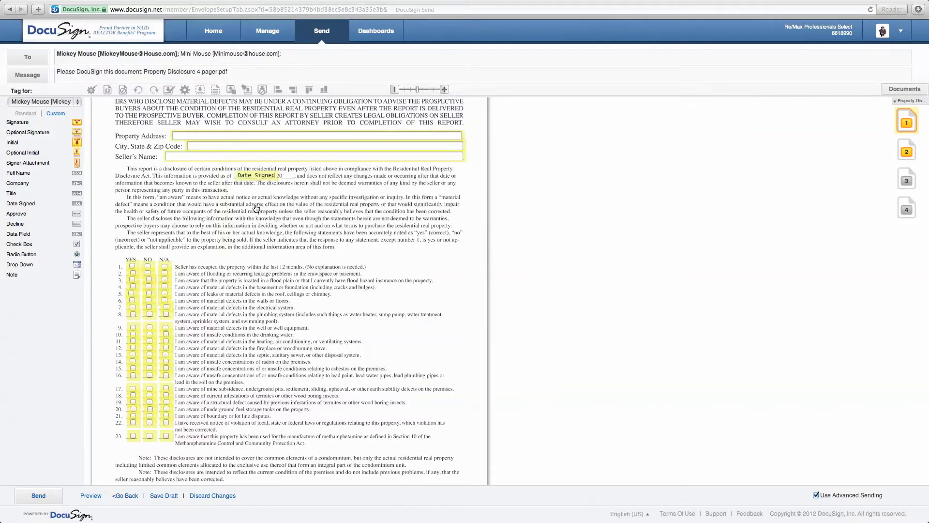
Look through the disclosure report to check the checkbox, explanation, signature and date tags for both signers
scroll(146, 328, down, 5)
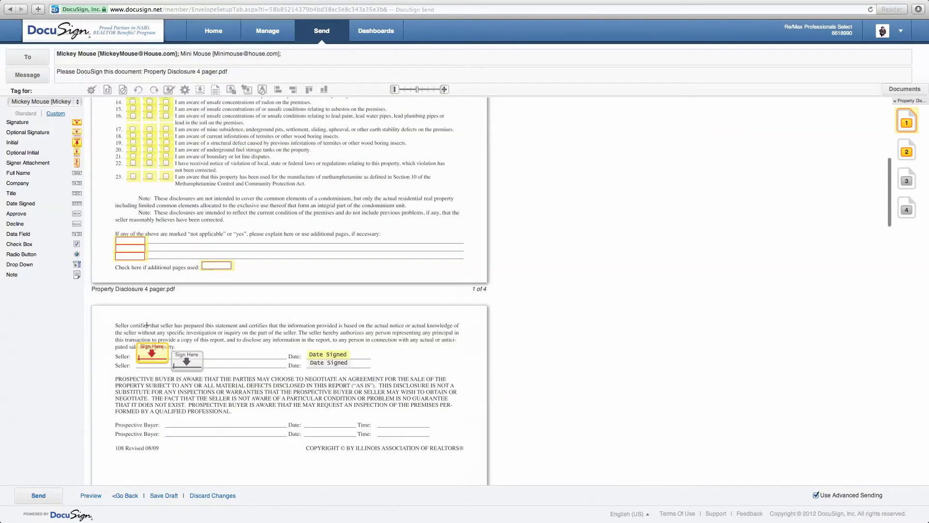
scroll(146, 327, up, 2)
scroll(148, 338, down, 3)
scroll(150, 358, up, 1)
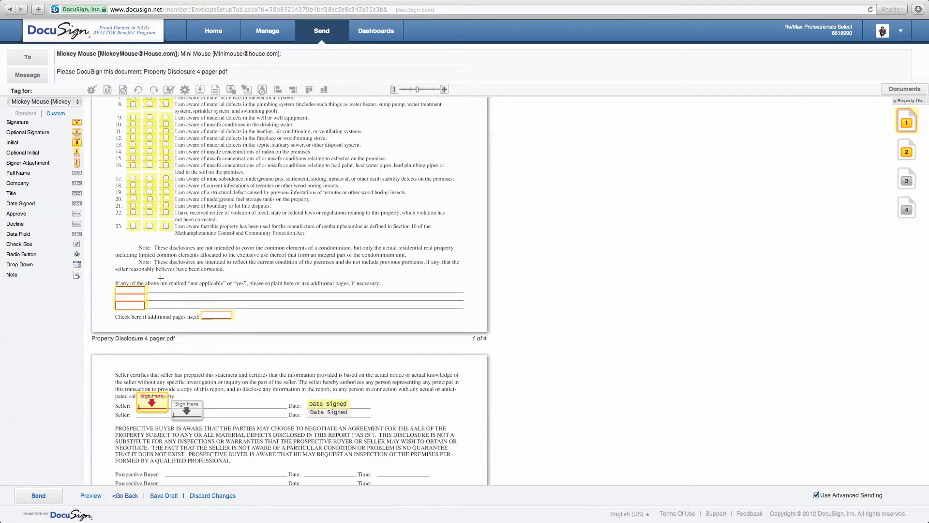
scroll(147, 144, up, 10)
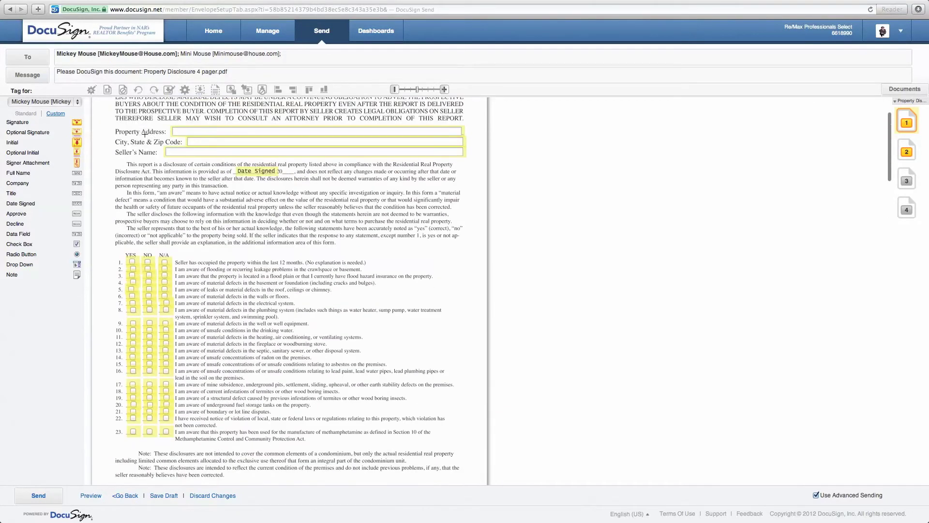
scroll(145, 134, up, 2)
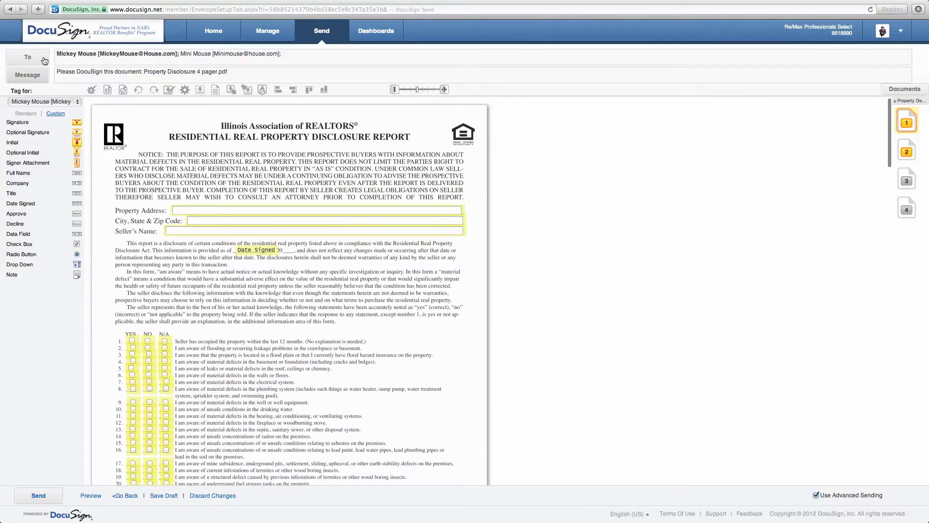
Leave the disclosure envelope and create a new blank template from the envelope management page
click(211, 32)
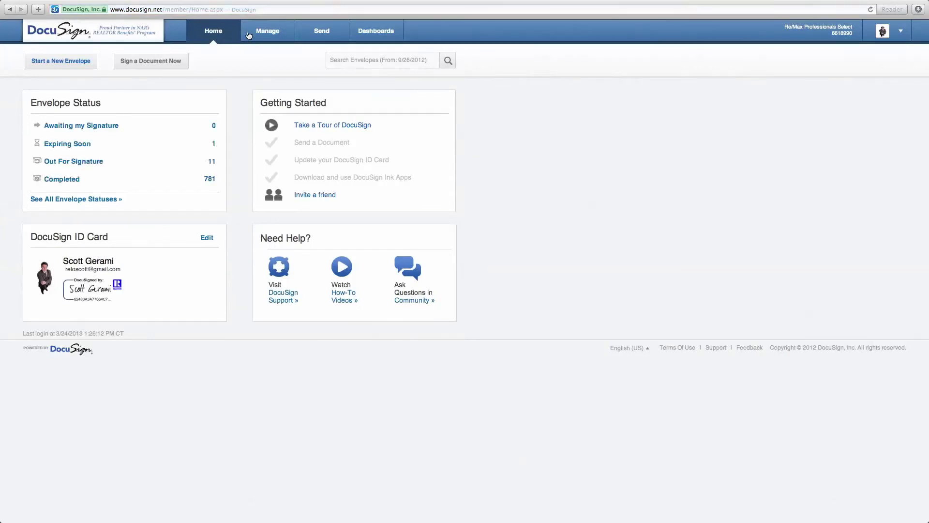
click(274, 32)
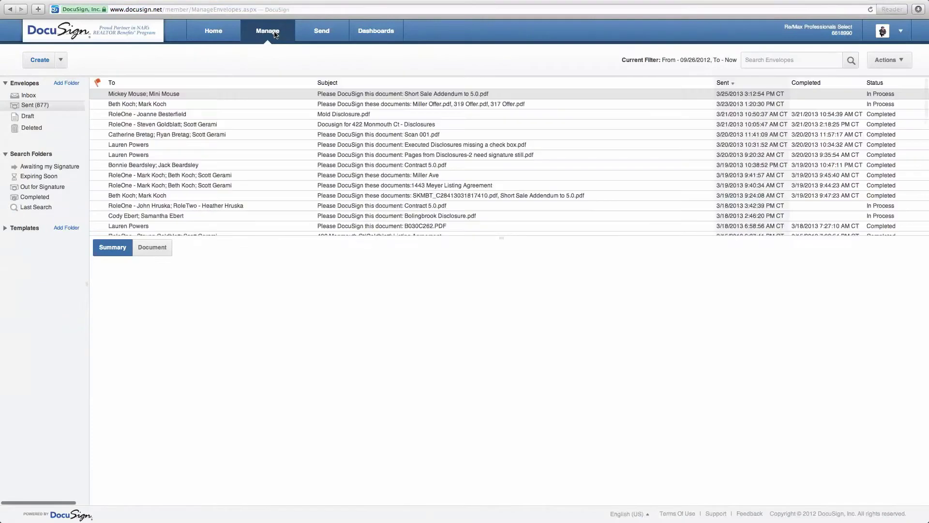
click(60, 63)
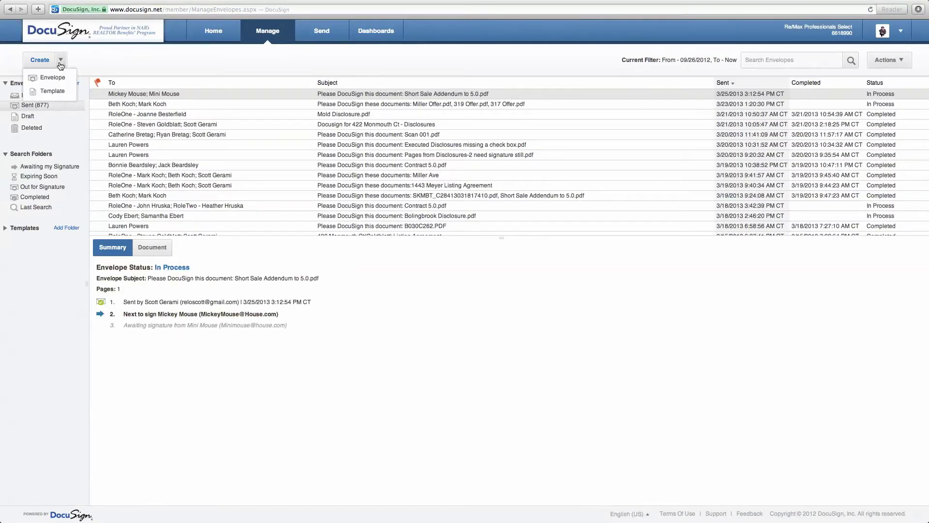
click(59, 93)
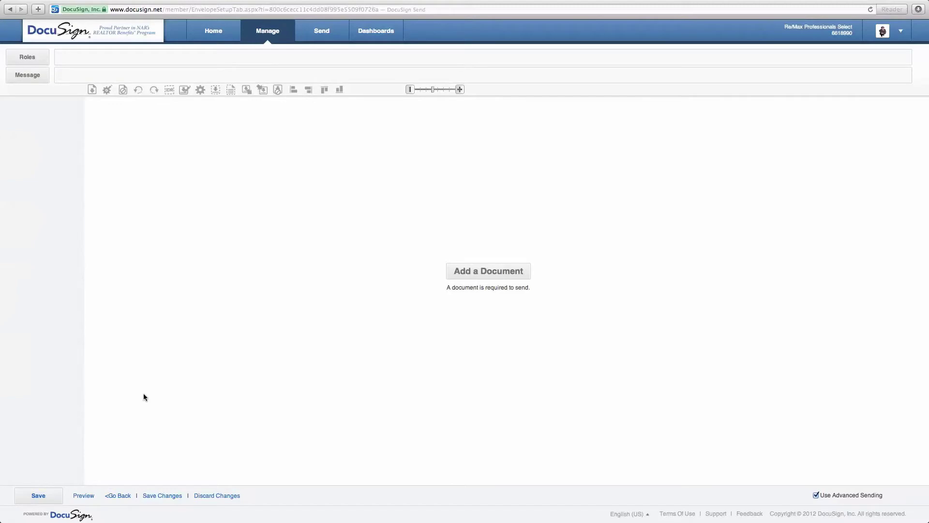
Upload Mold Disclosure.pdf from the Listing Paperwork folder on the computer and convert its detected form fields to DocuSign SecureFields
click(493, 269)
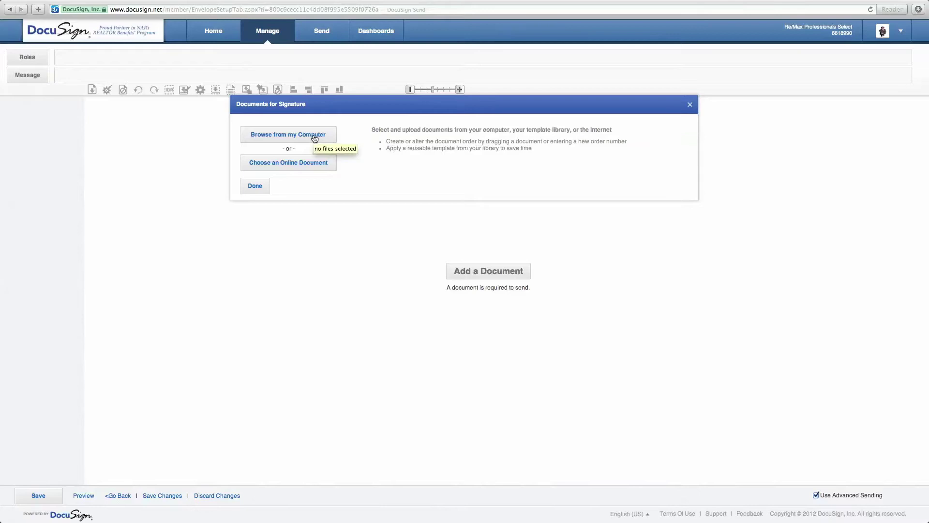
click(313, 135)
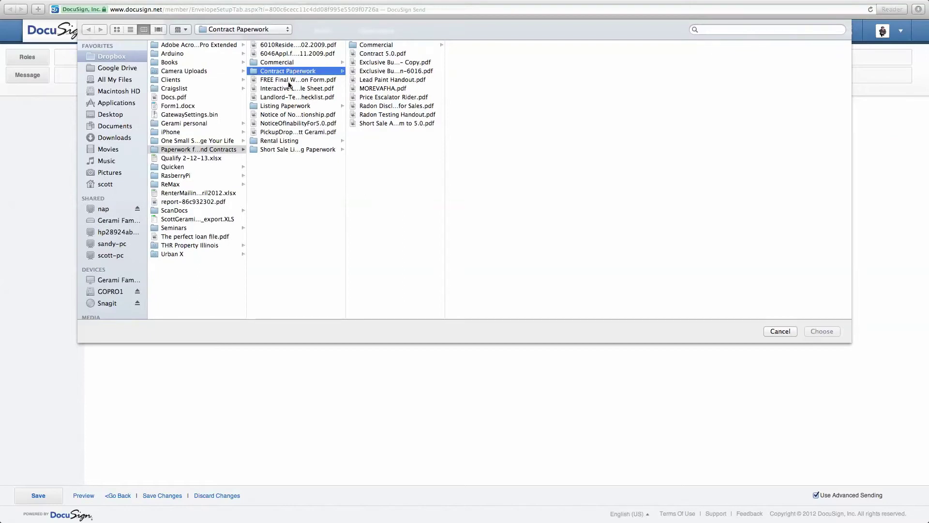
click(290, 110)
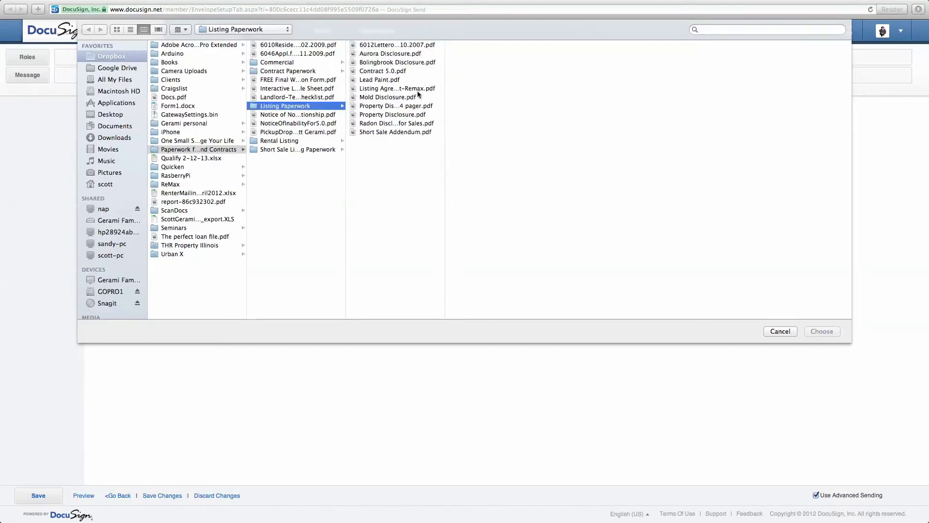
click(393, 98)
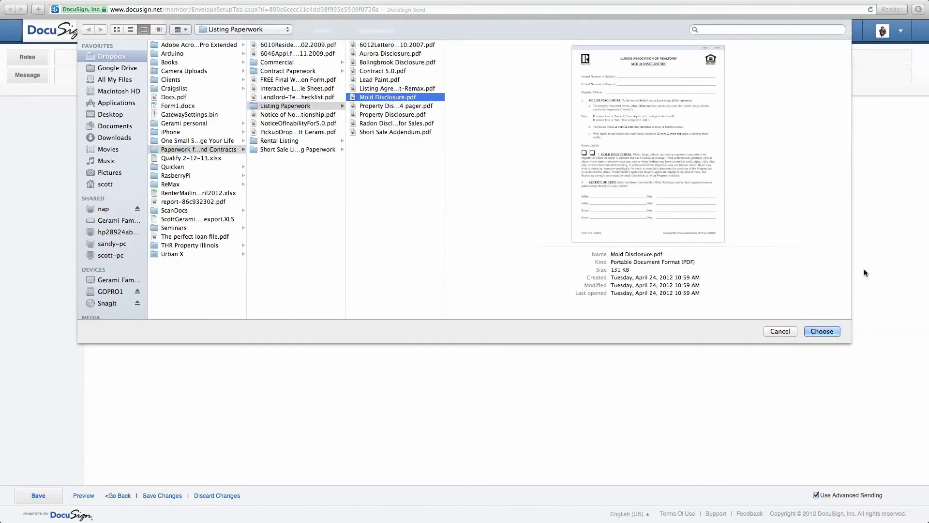
click(826, 333)
click(826, 333)
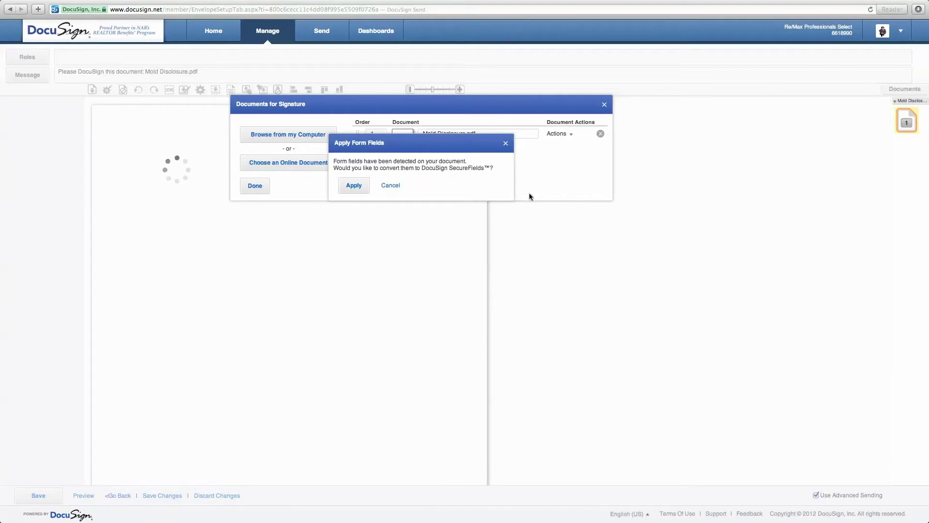
click(354, 185)
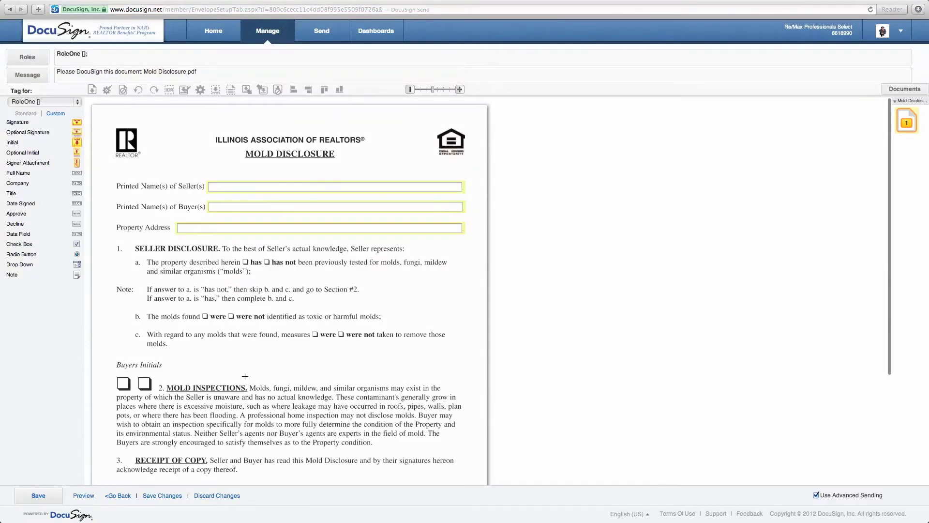
Add a second signer to the Mold Disclosure template's recipient roles, leaving its role name blank
scroll(245, 376, down, 3)
scroll(238, 371, up, 3)
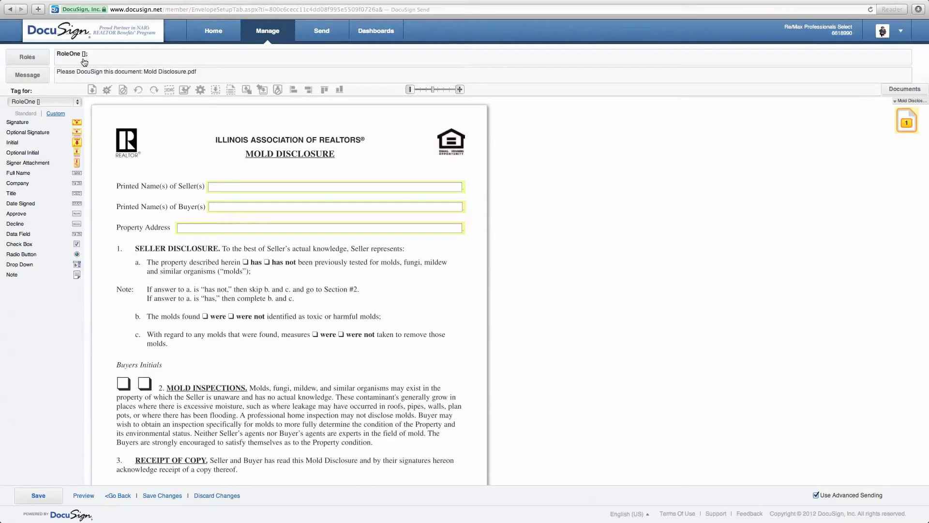
click(27, 56)
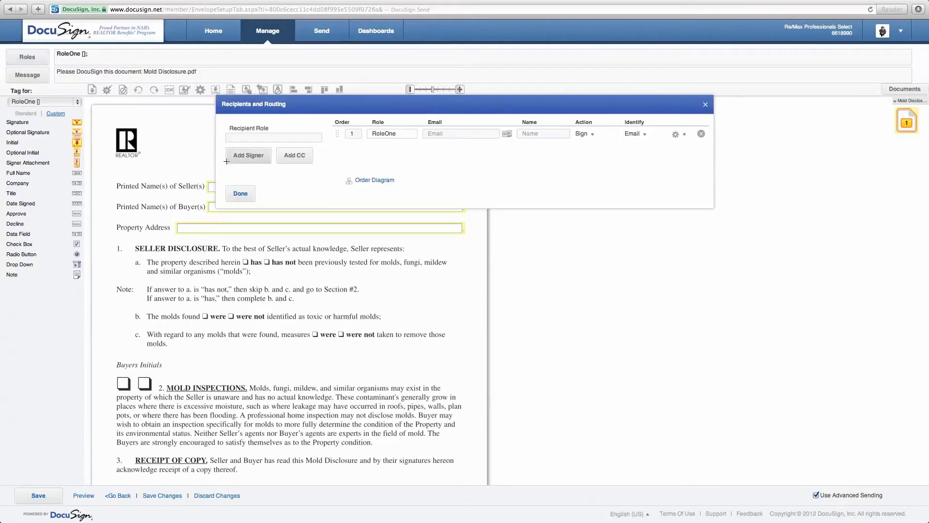
click(248, 155)
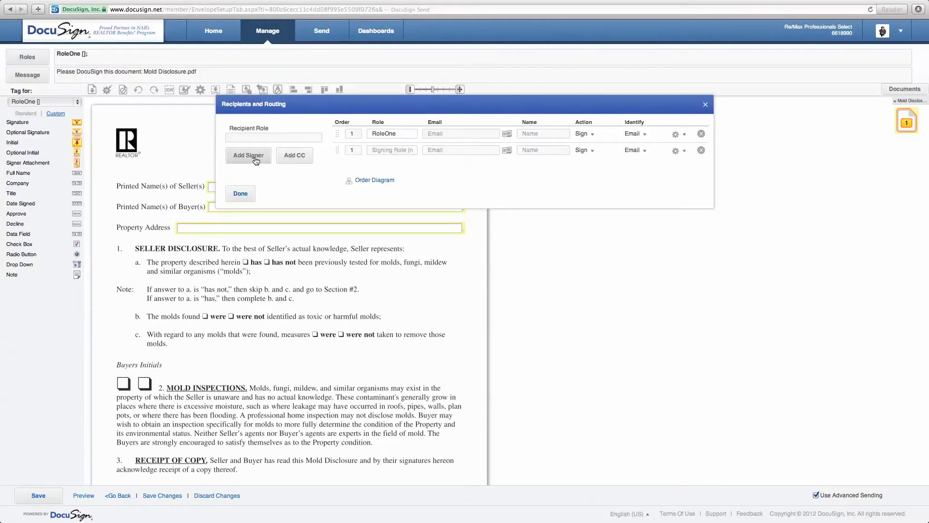
click(413, 149)
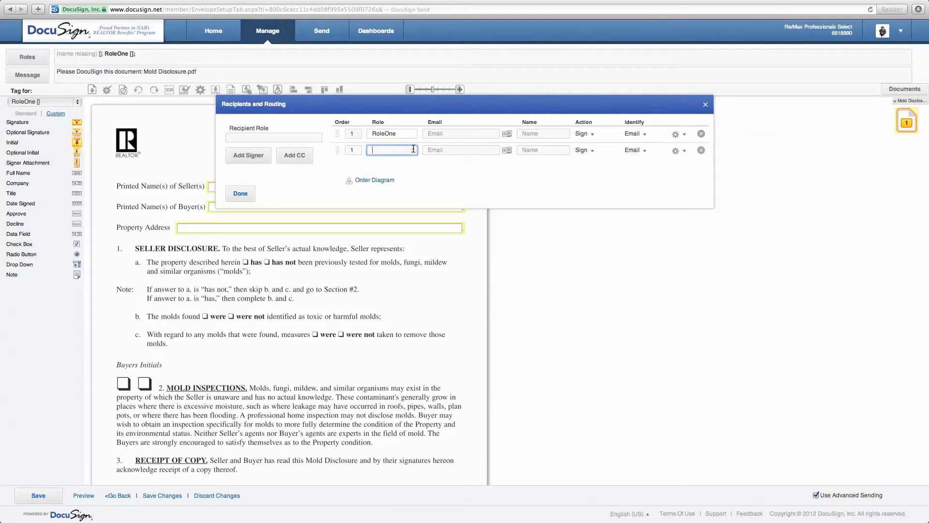
click(240, 194)
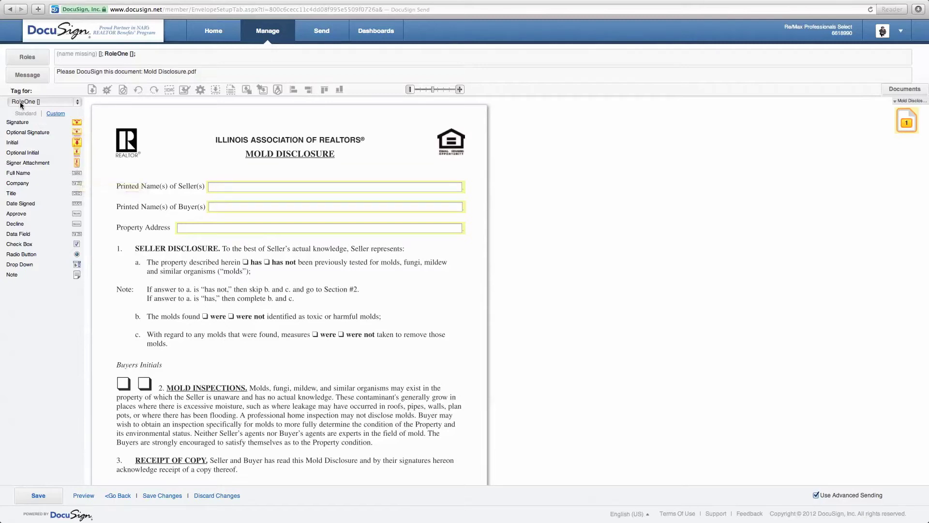
Place a Full Name tag for RoleOne on the Printed Name(s) of Seller(s) line and switch tagging to the unnamed second signer
drag(80, 175, 216, 184)
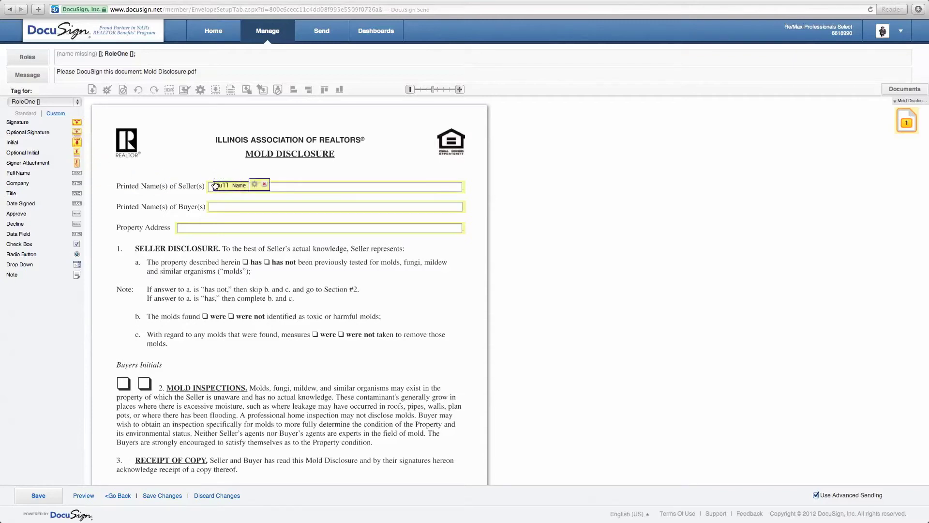
click(78, 102)
click(63, 95)
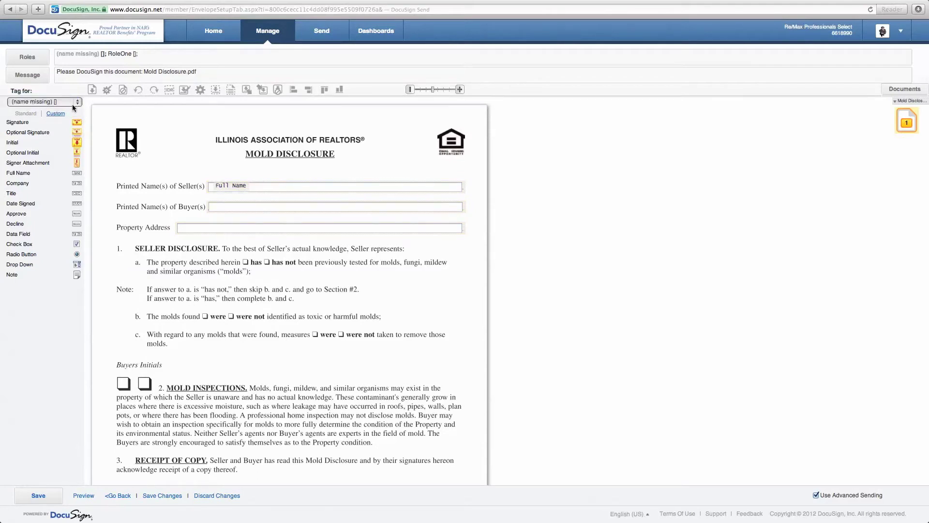
Name the second signer's role RoleTwo in the template's recipient list
click(29, 58)
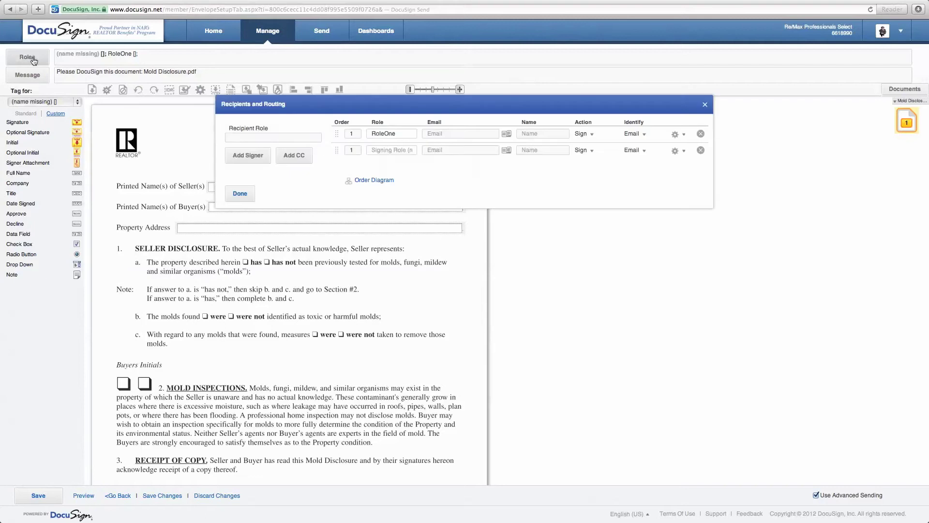
click(410, 150)
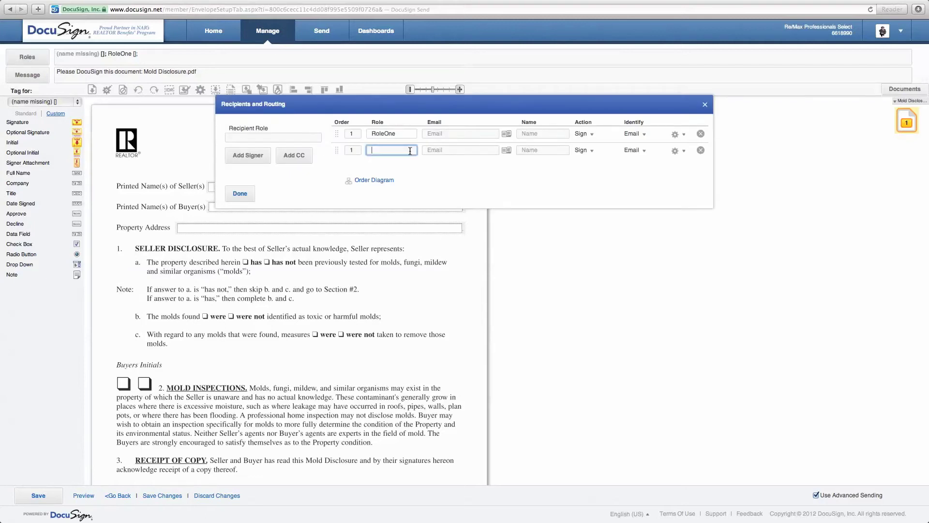
text(RoleTwo)
click(240, 193)
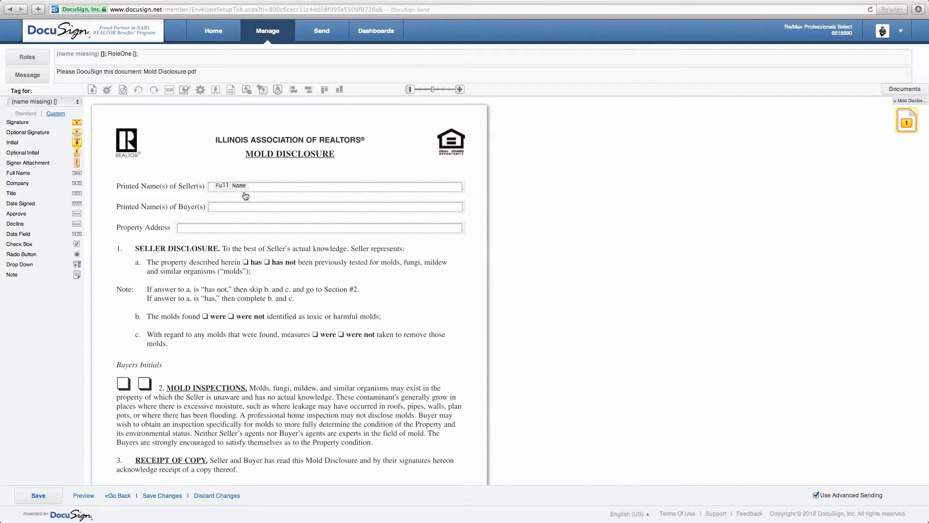
Switch tagging to RoleOne and recheck both role names in the template's recipient list
click(74, 102)
click(56, 111)
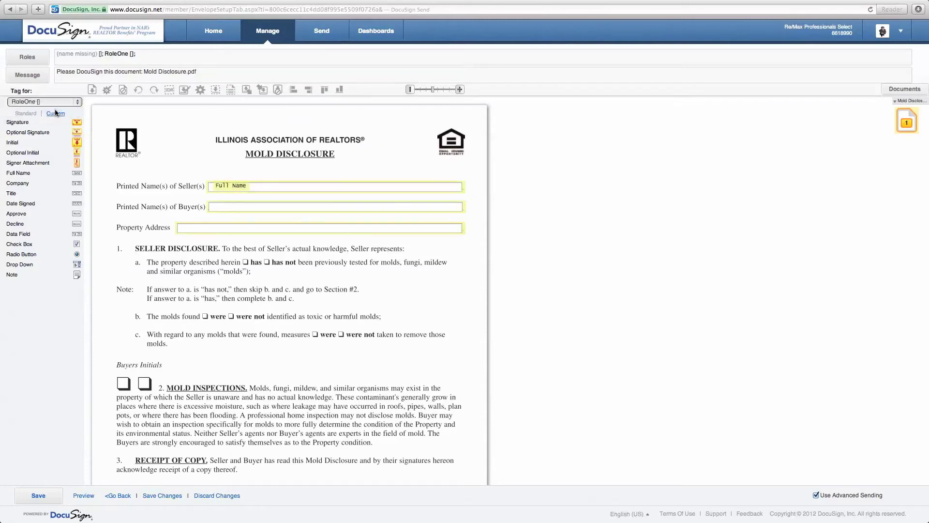
click(31, 58)
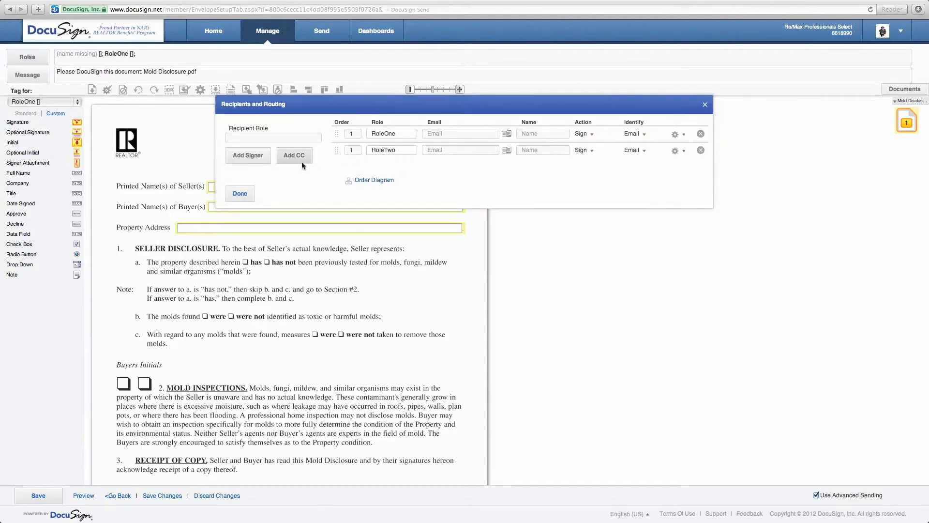
click(240, 194)
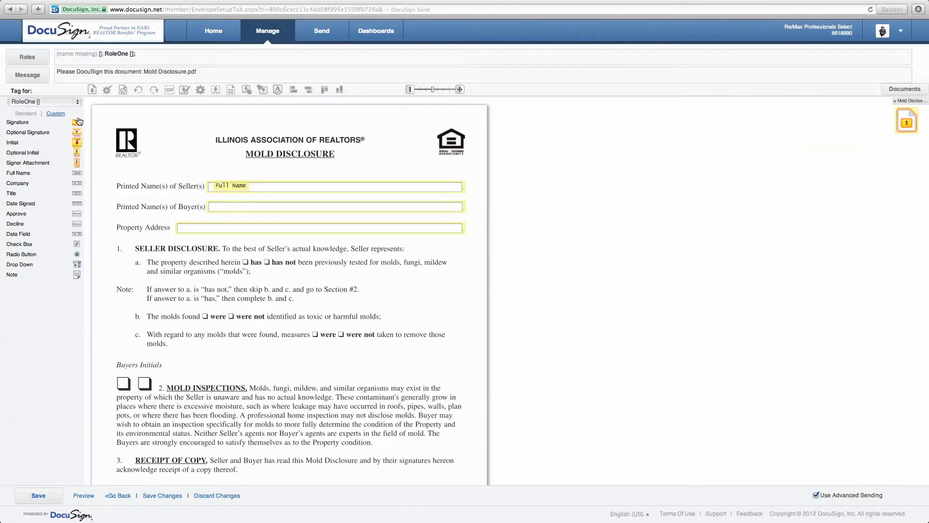
Place a Full Name tag for the second signer on the Printed Name(s) of Seller(s) line, beside RoleOne's tag
click(78, 102)
click(69, 96)
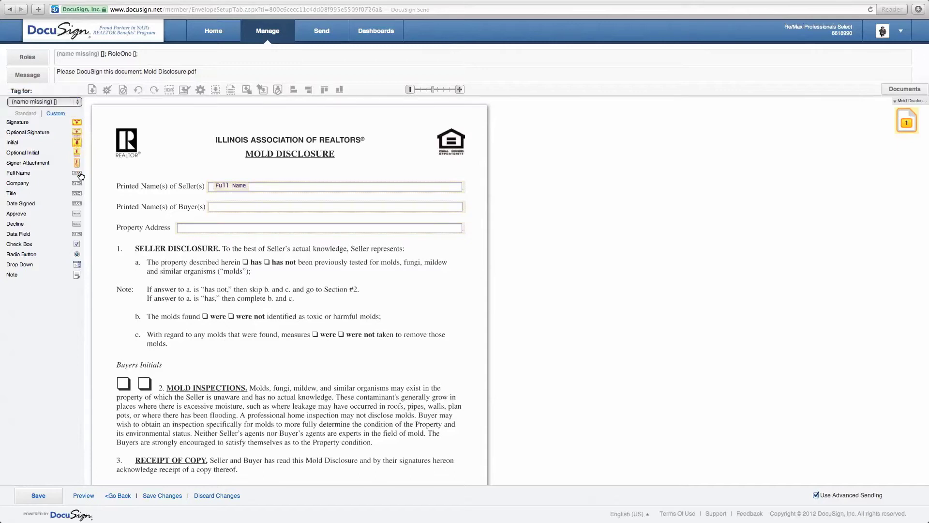
drag(80, 175, 300, 184)
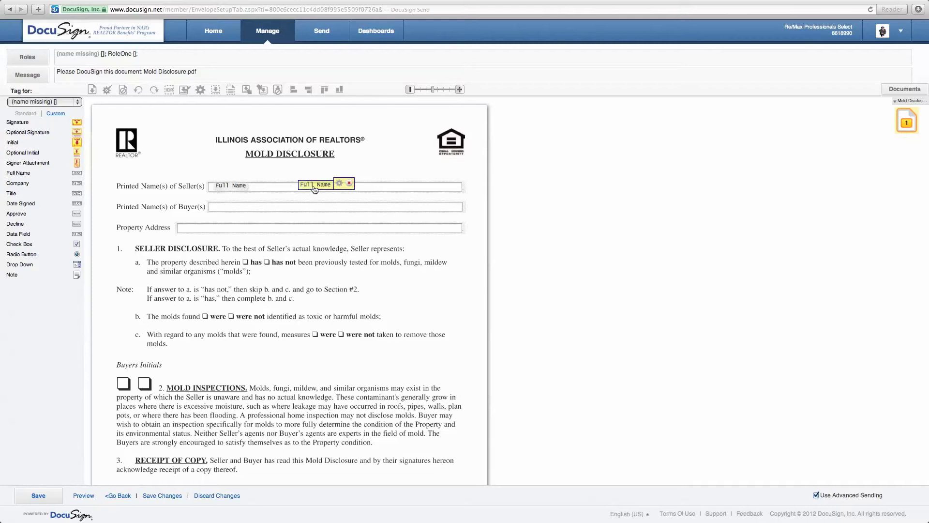
Move the second signer's Full Name tag farther along the Printed Name(s) of Seller(s) line and switch tagging to RoleOne
drag(317, 189, 350, 185)
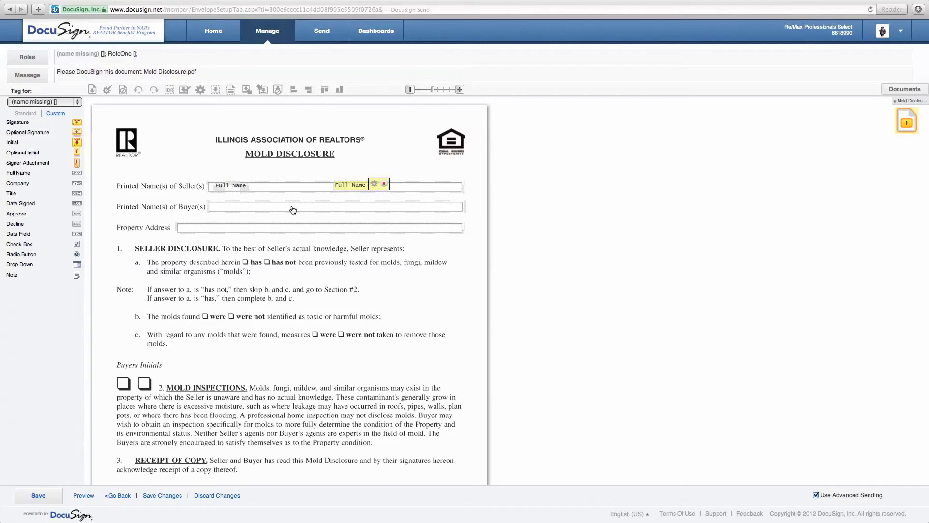
click(79, 102)
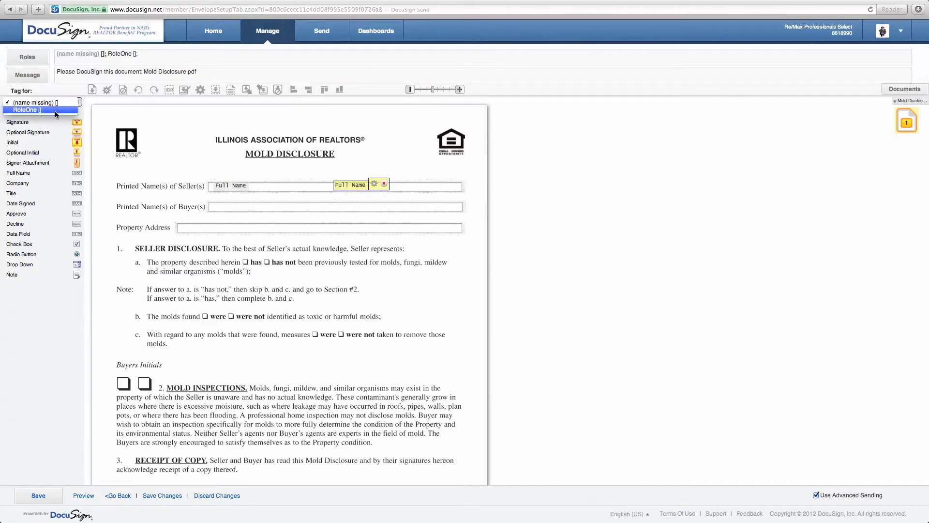
click(38, 110)
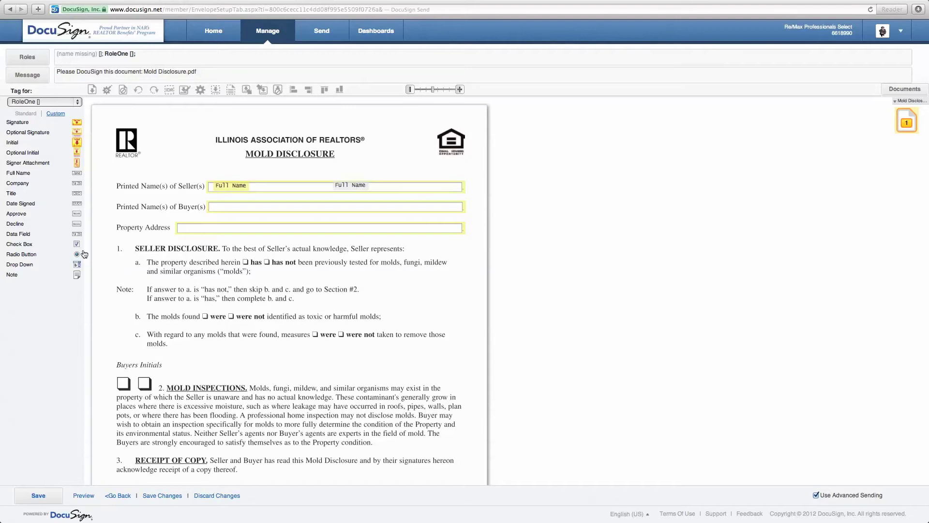
Place RoleOne check box tags on the has/has not boxes in item a and the were/were not boxes in items b and c
drag(77, 245, 241, 262)
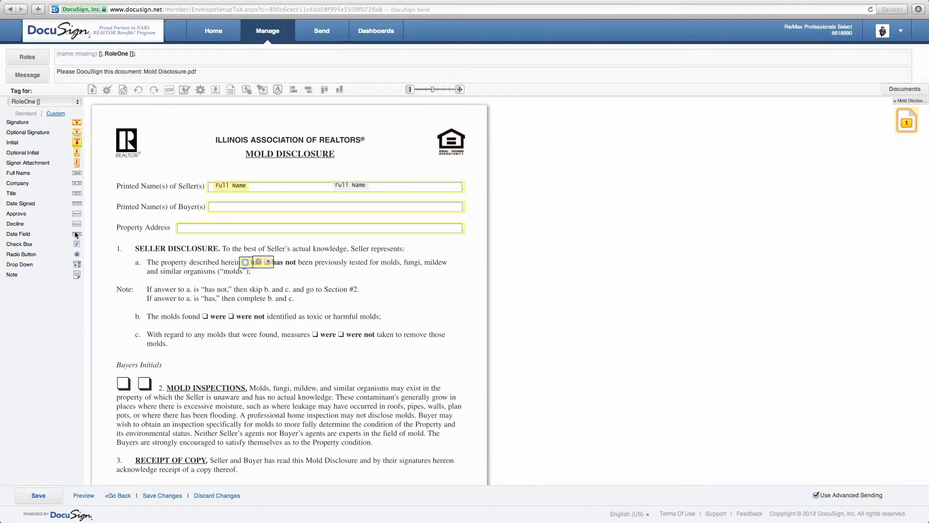
drag(76, 244, 264, 262)
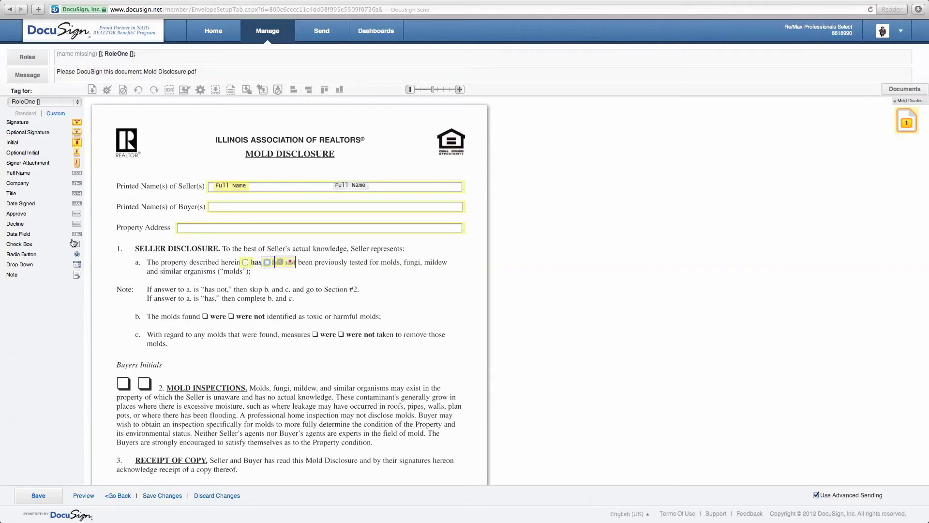
drag(78, 246, 202, 315)
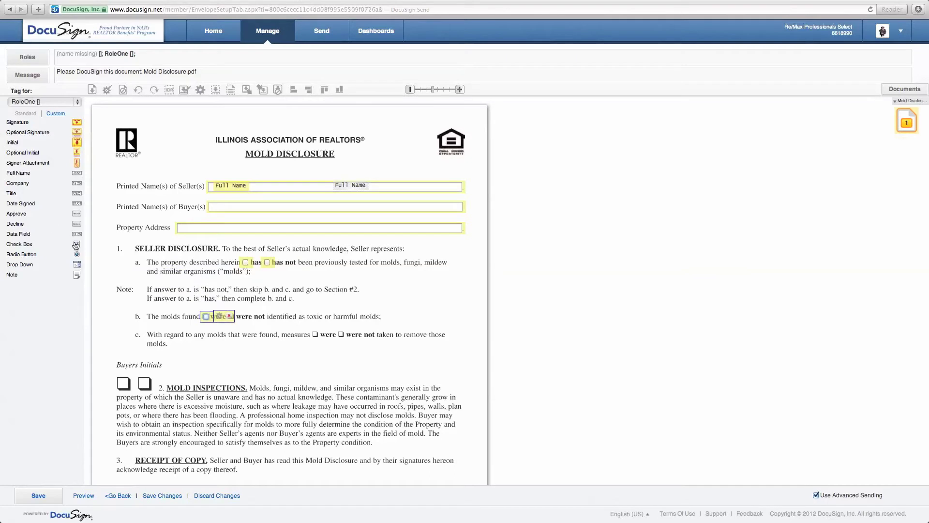
drag(77, 247, 228, 314)
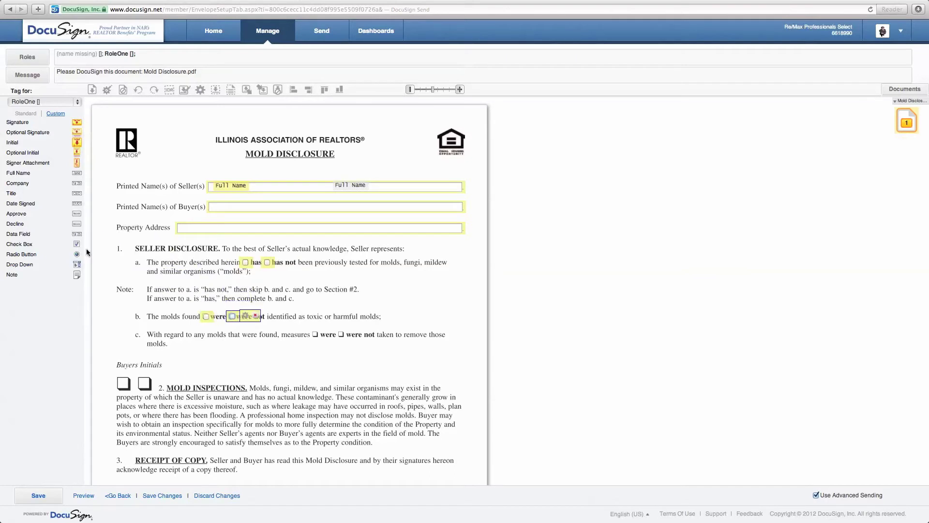
drag(78, 247, 311, 333)
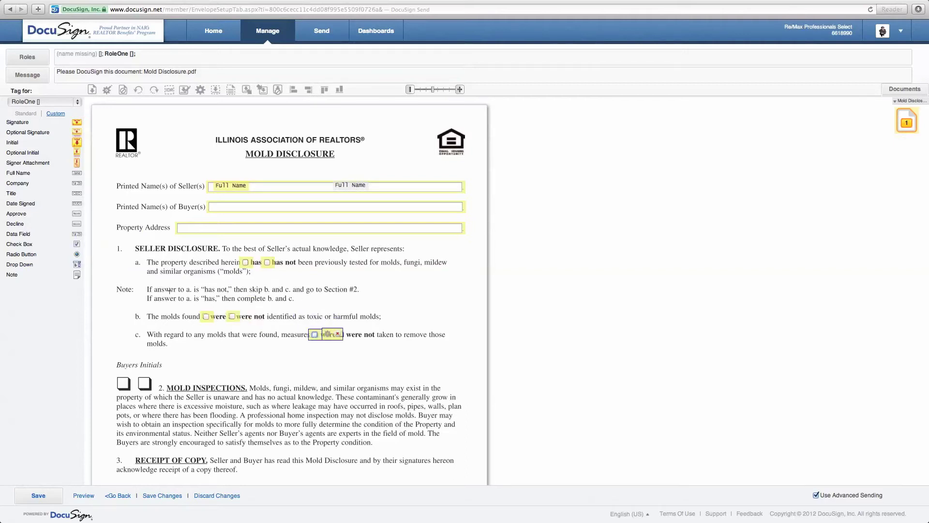
drag(78, 246, 338, 333)
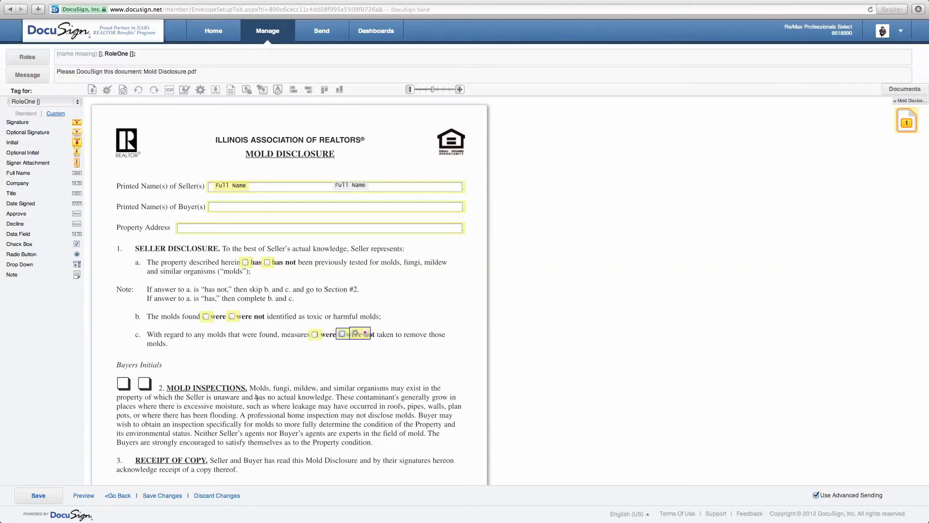
Place RoleOne's Signature tag on the first Seller line and a Date Signed tag on its Date line
scroll(256, 397, down, 5)
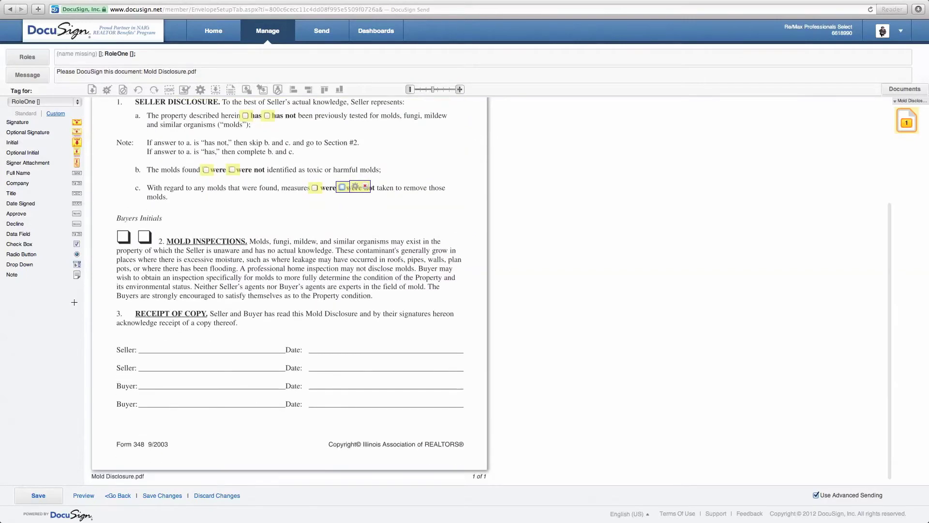
mouse_move(77, 122)
mouse_down()
mouse_move(145, 269)
mouse_move(159, 340)
mouse_move(149, 339)
mouse_up()
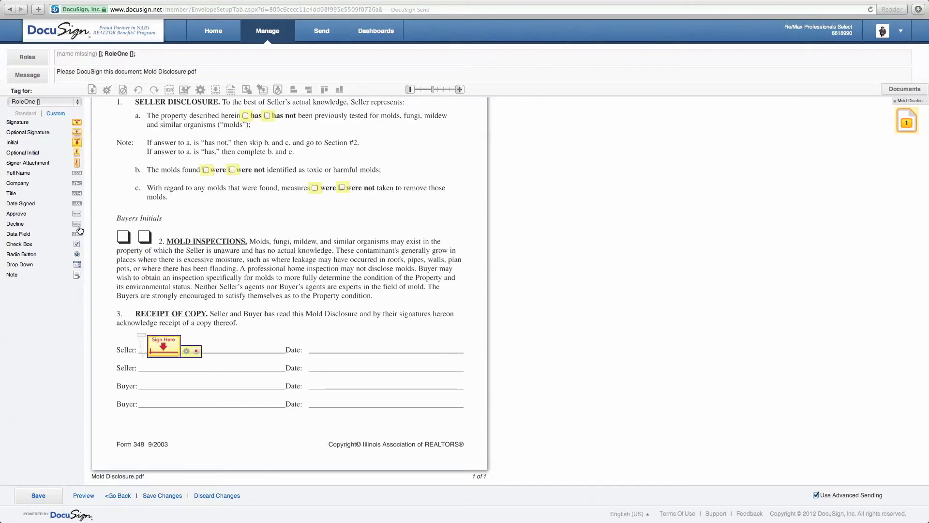
drag(79, 235, 59, 213)
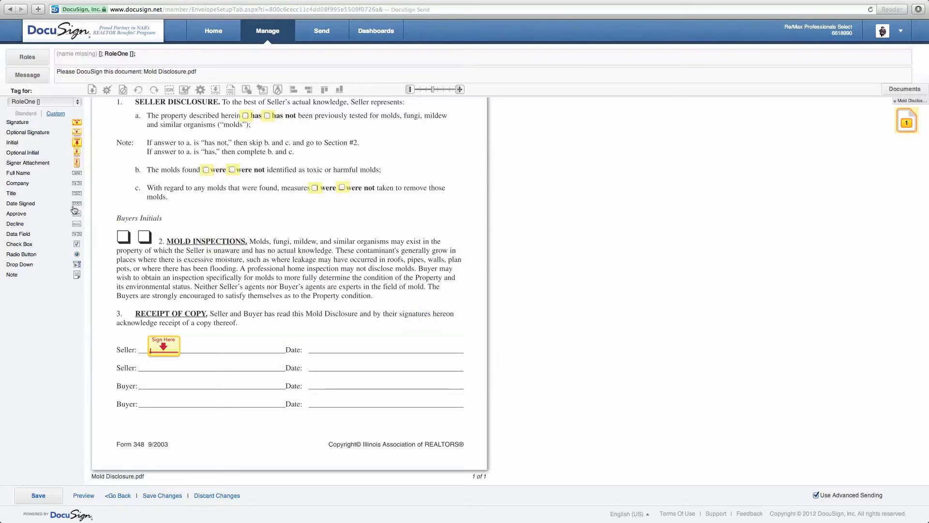
drag(77, 203, 323, 348)
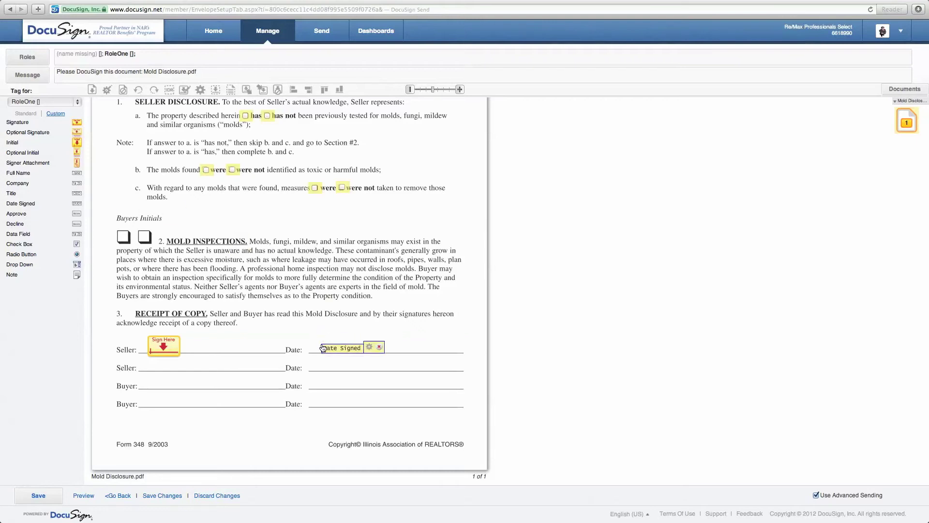
Place the second signer's Signature tag on the second Seller line with a Date Signed tag beside it, and review the page
click(77, 100)
click(55, 96)
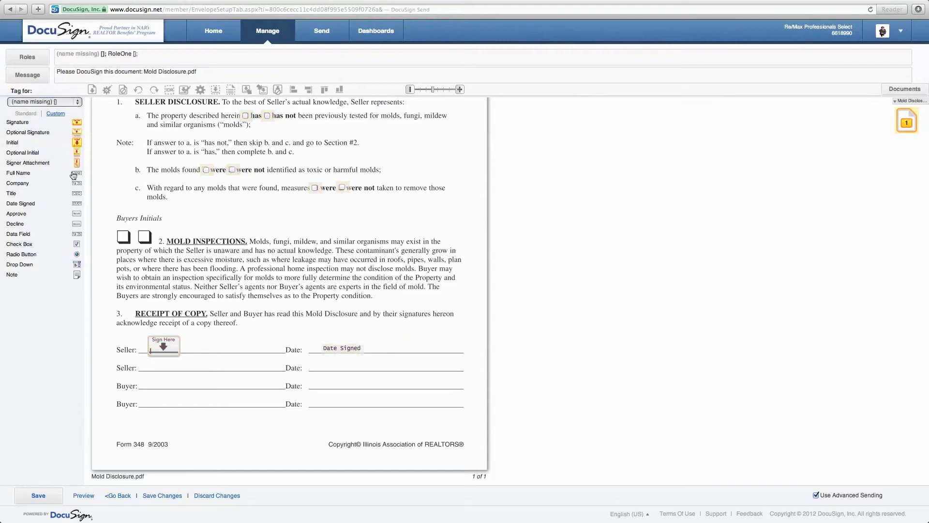
mouse_move(76, 123)
mouse_down()
mouse_move(160, 380)
mouse_move(148, 358)
mouse_up()
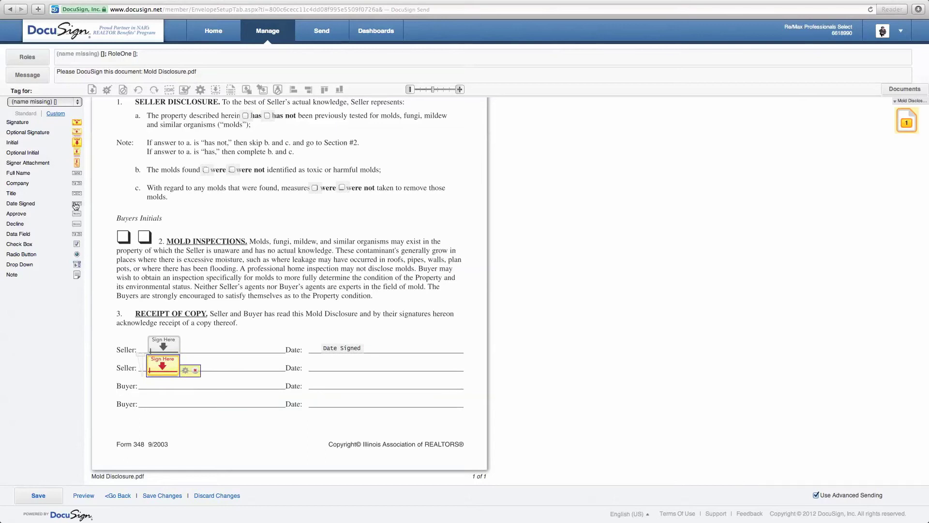
drag(76, 200, 321, 363)
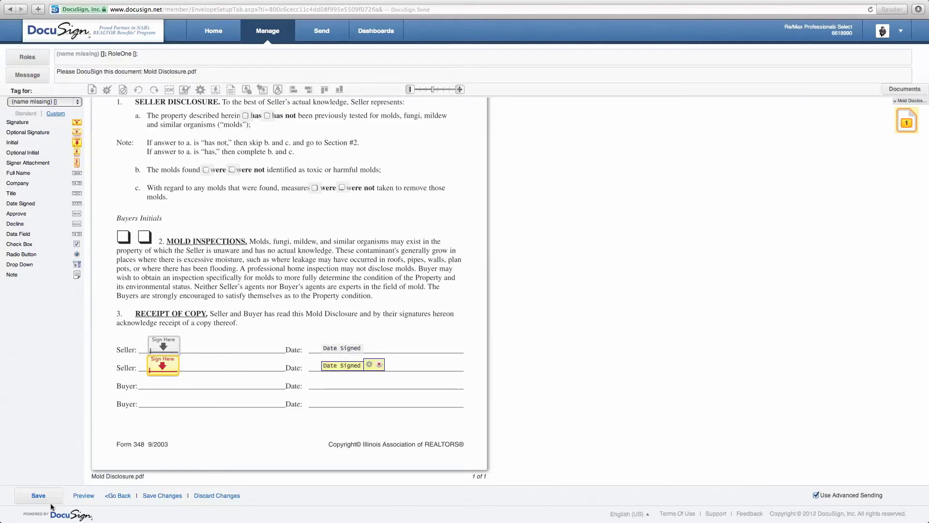
scroll(175, 368, up, 3)
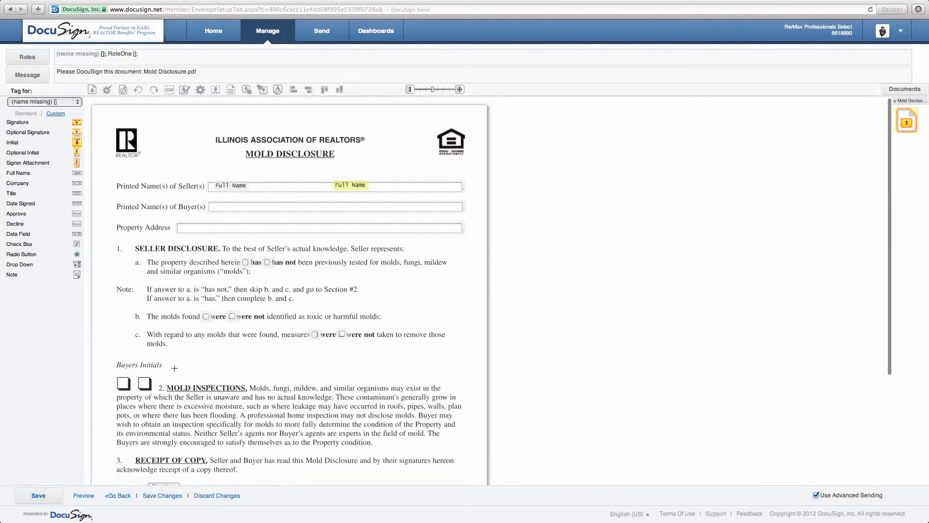
scroll(174, 368, down, 3)
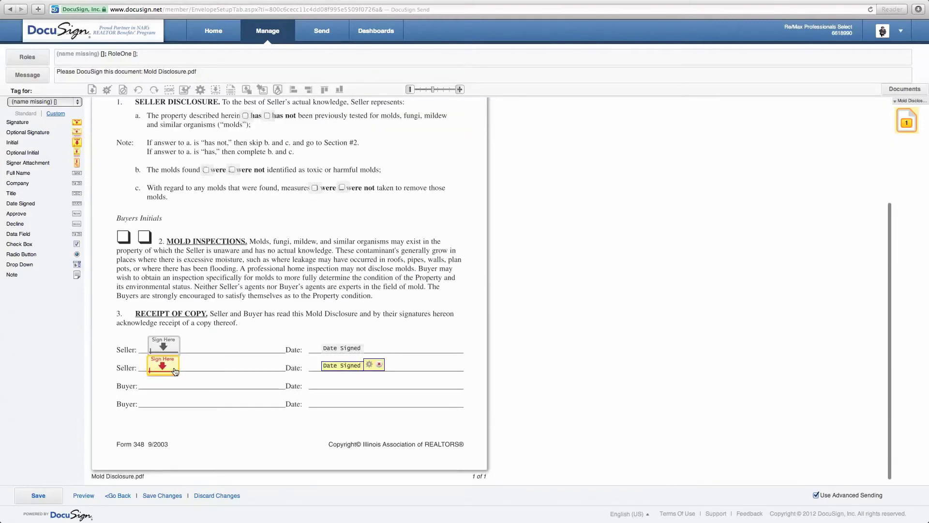
Name the template Mold Disclosure (1) and save it
click(55, 498)
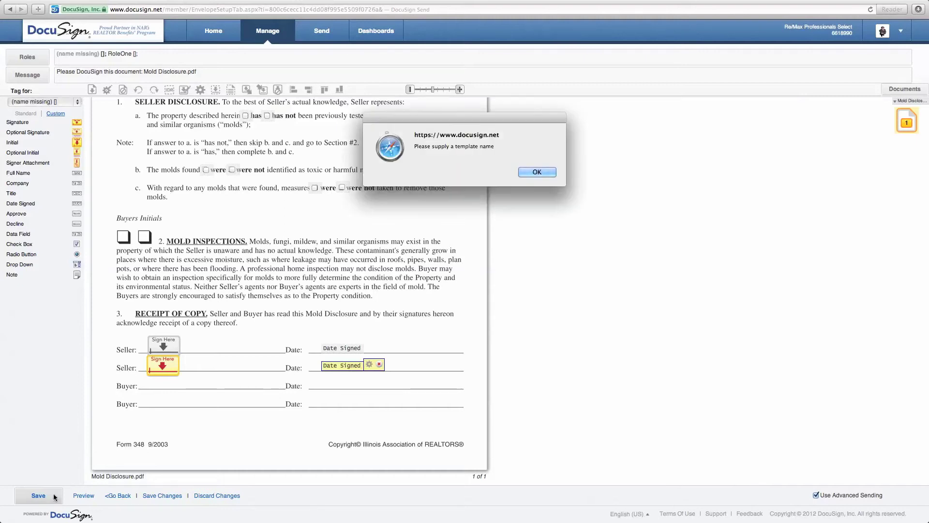
click(538, 173)
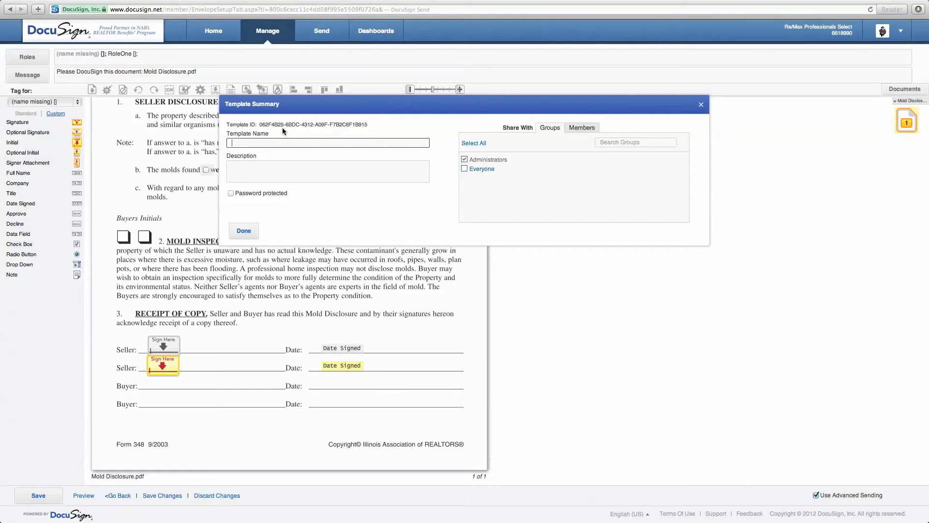
text(Mold Disclosure)
click(244, 231)
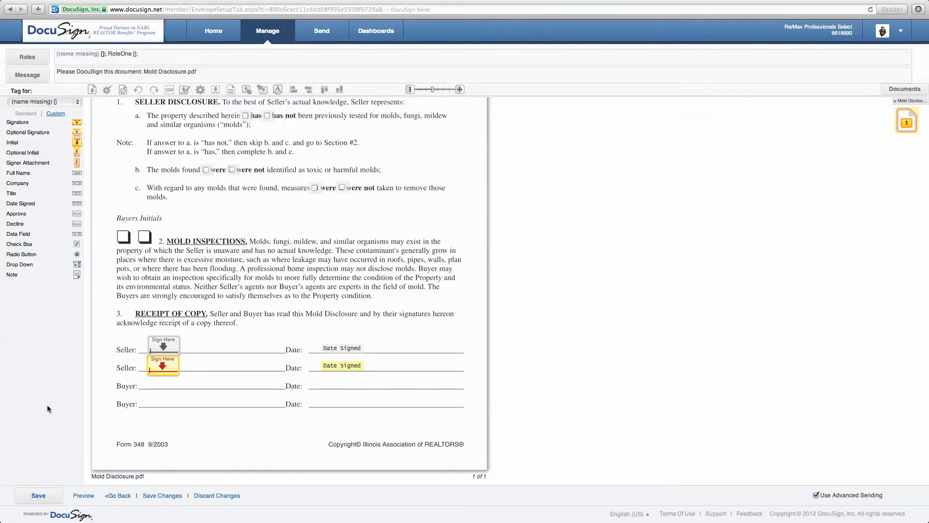
click(38, 495)
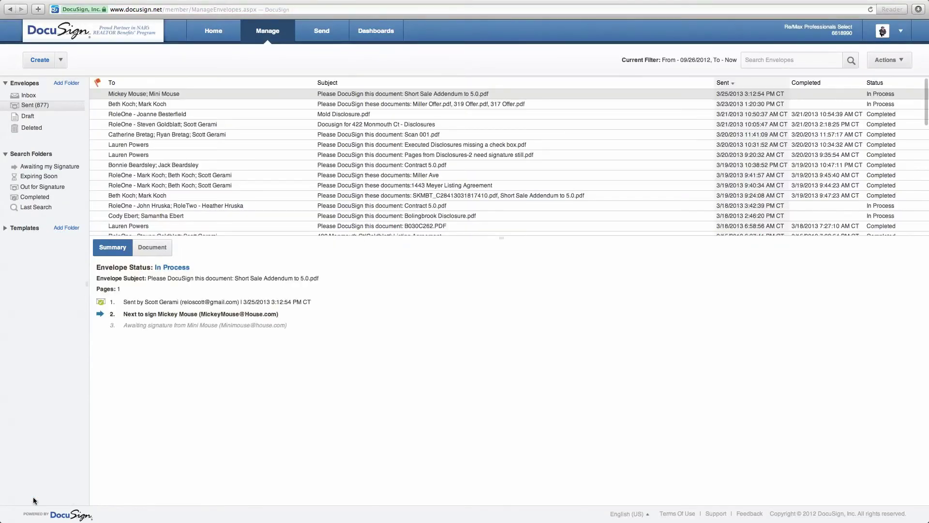
Look through My Templates and its Disclosures folder, and search that folder for "mold"
click(28, 231)
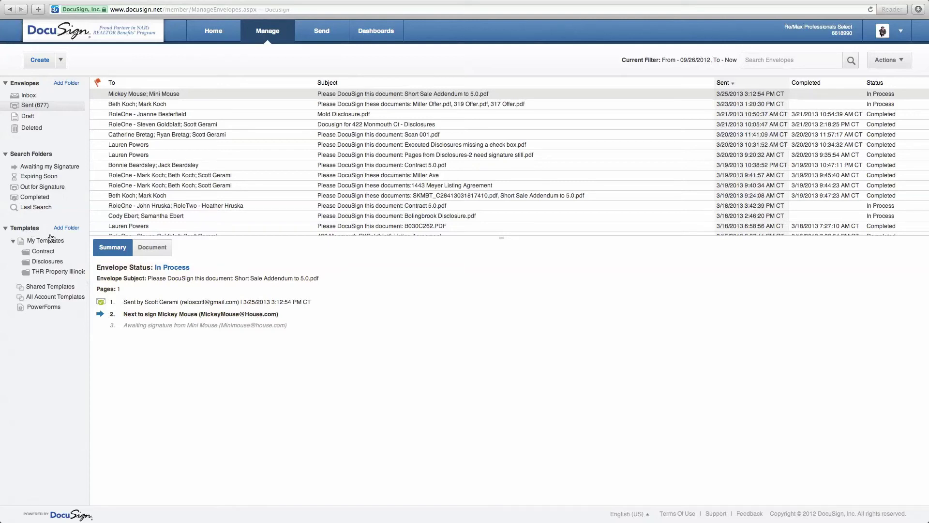
click(45, 244)
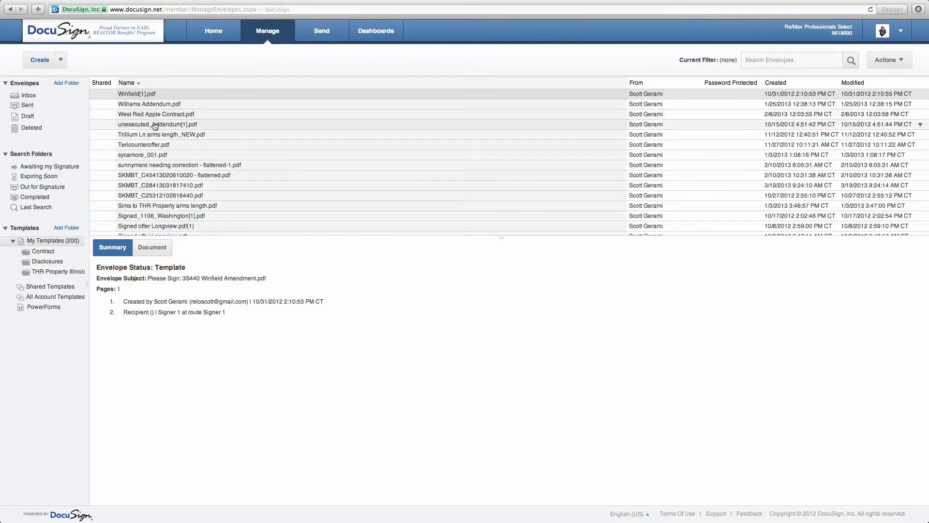
click(49, 262)
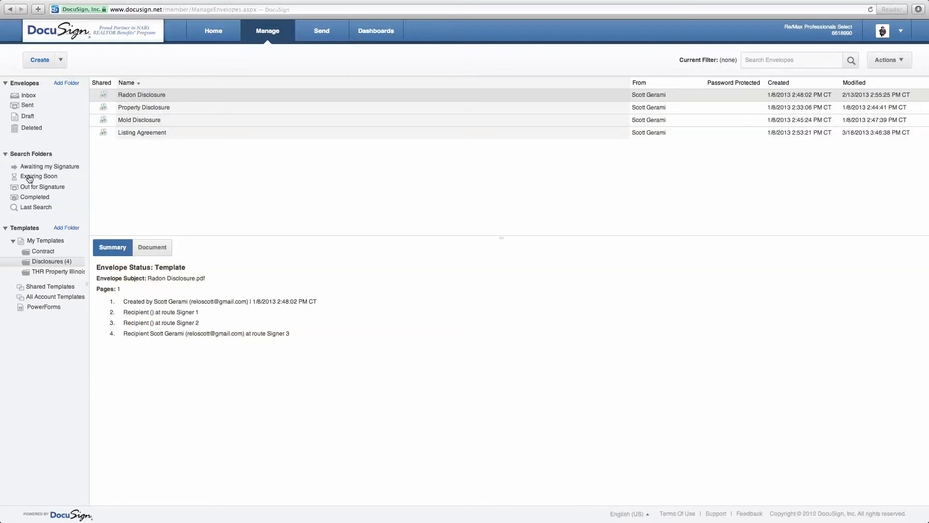
click(32, 228)
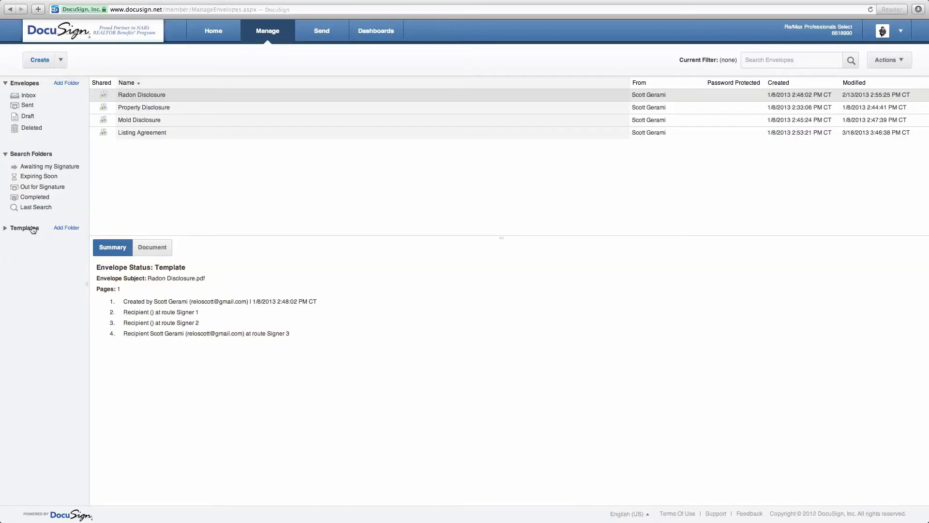
click(33, 229)
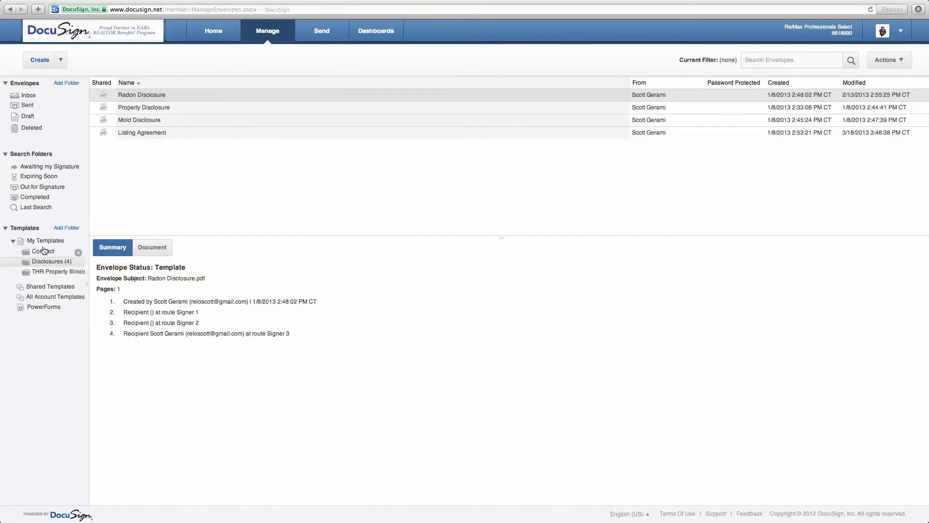
click(780, 59)
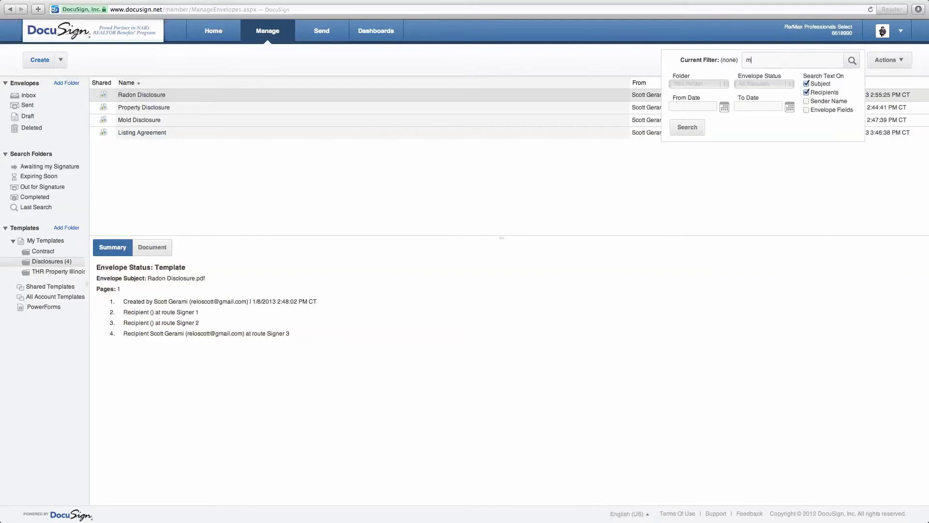
text(mold)
key(Return)
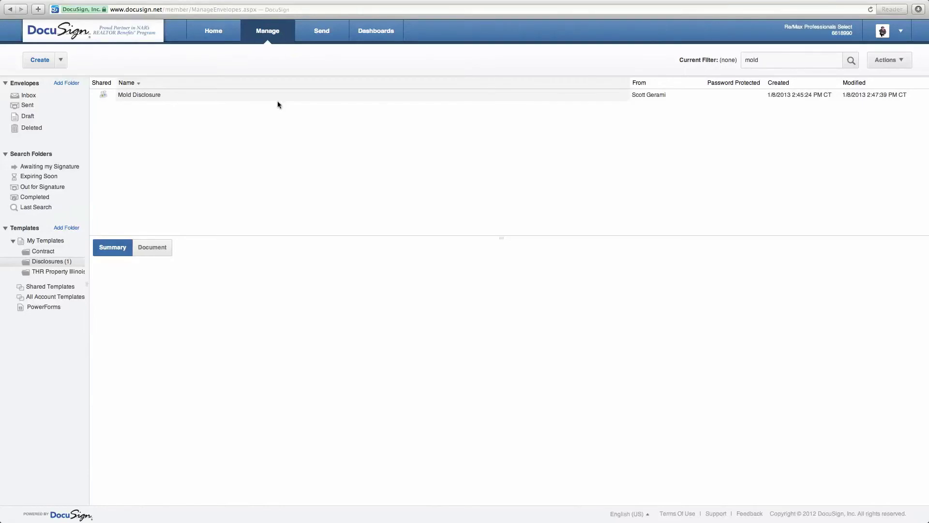
Search My Templates for "mold" and view the summary of the Mold Disclosure (1) template
click(34, 231)
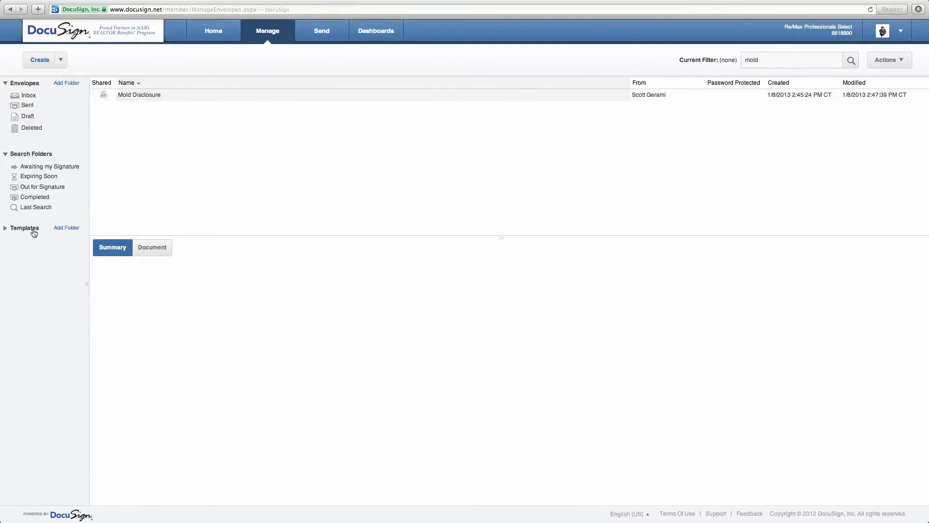
click(33, 232)
click(41, 241)
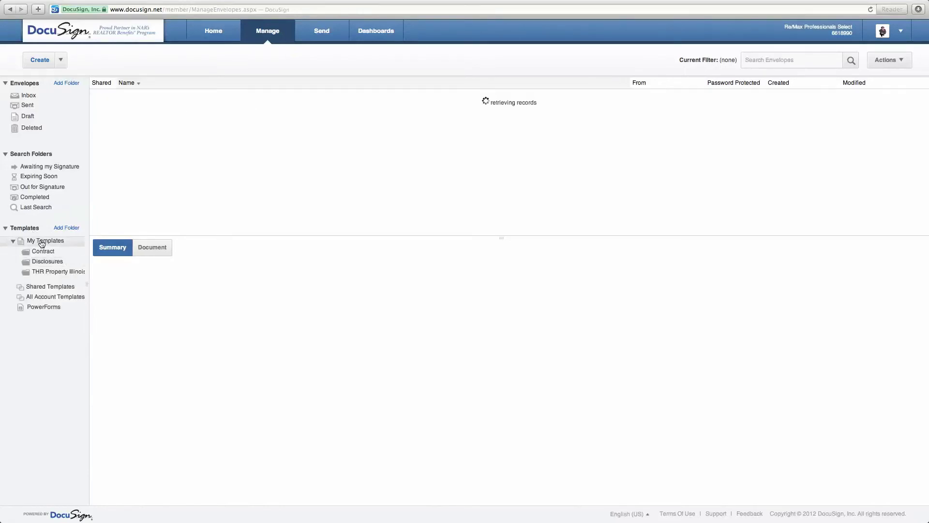
click(783, 63)
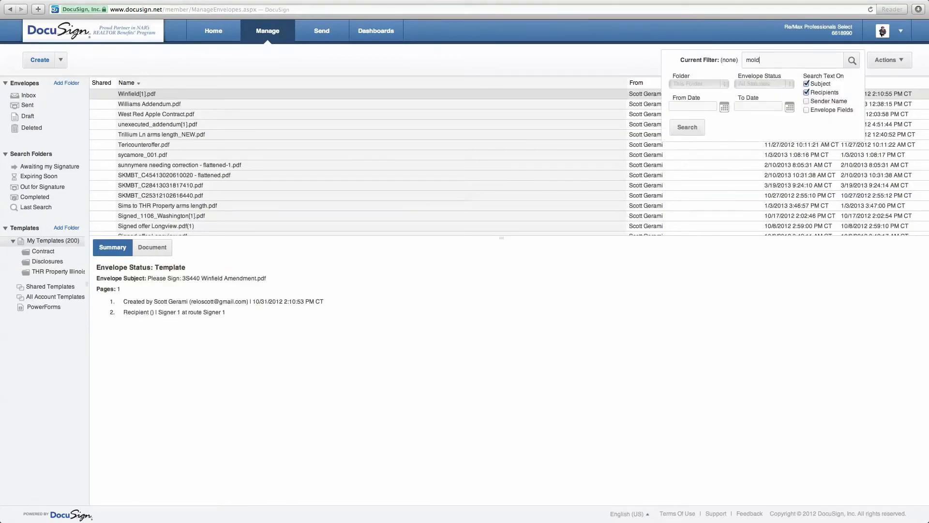
key(Return)
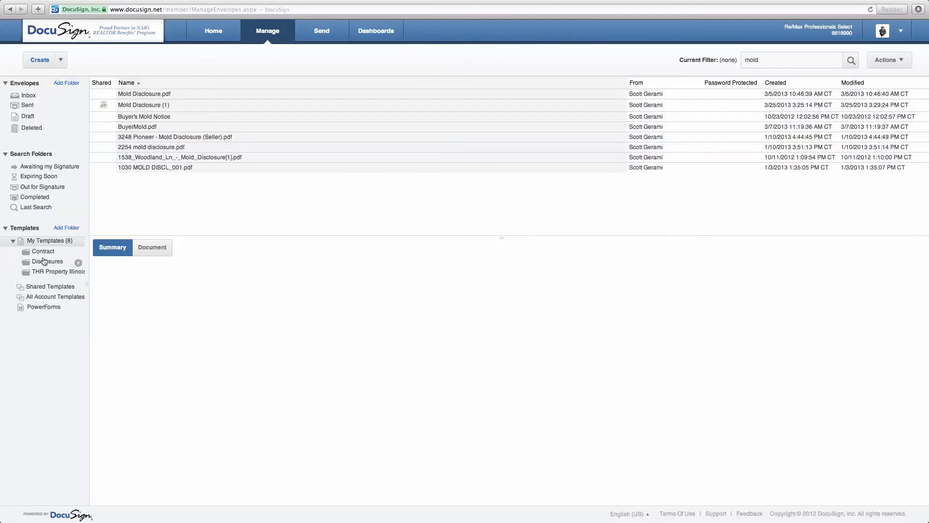
click(200, 107)
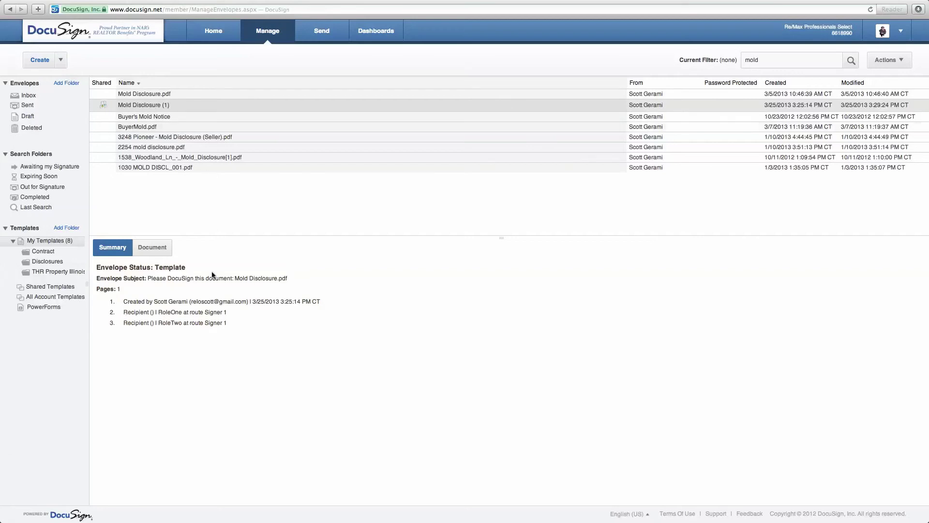
click(219, 32)
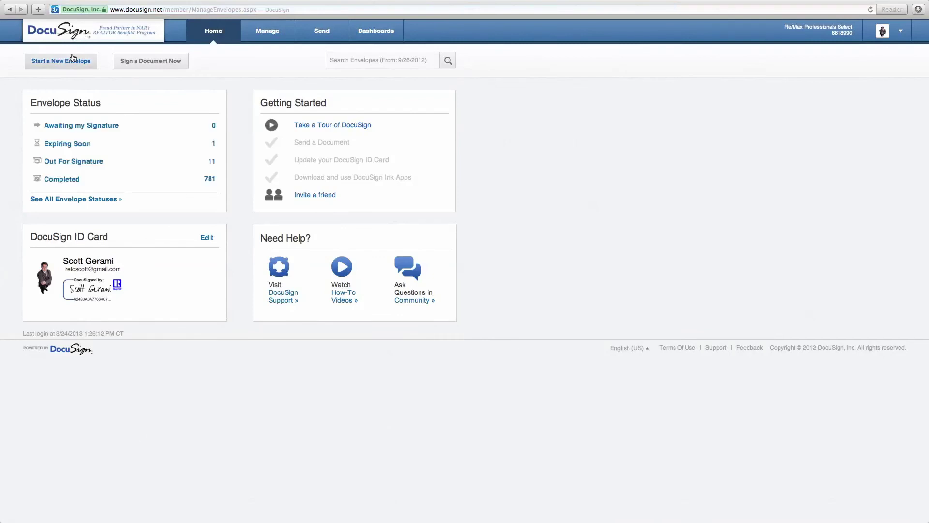
click(72, 59)
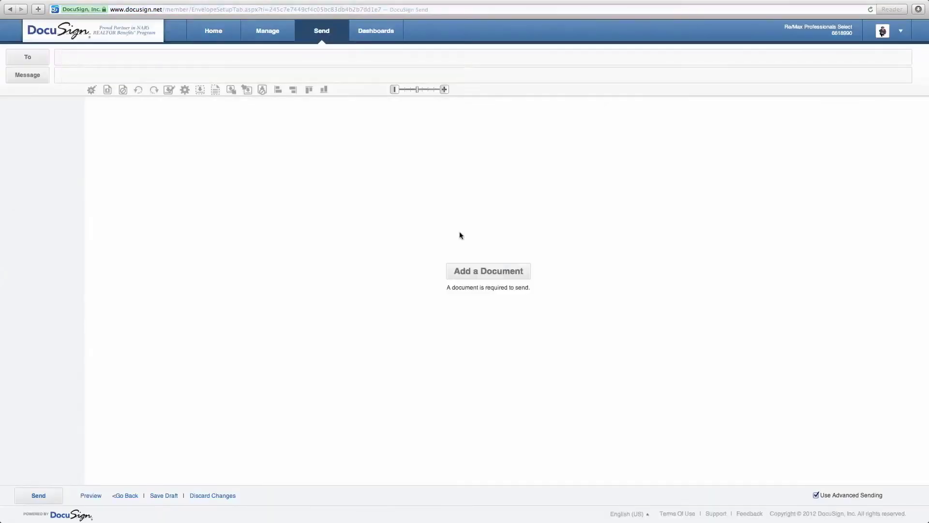
click(486, 272)
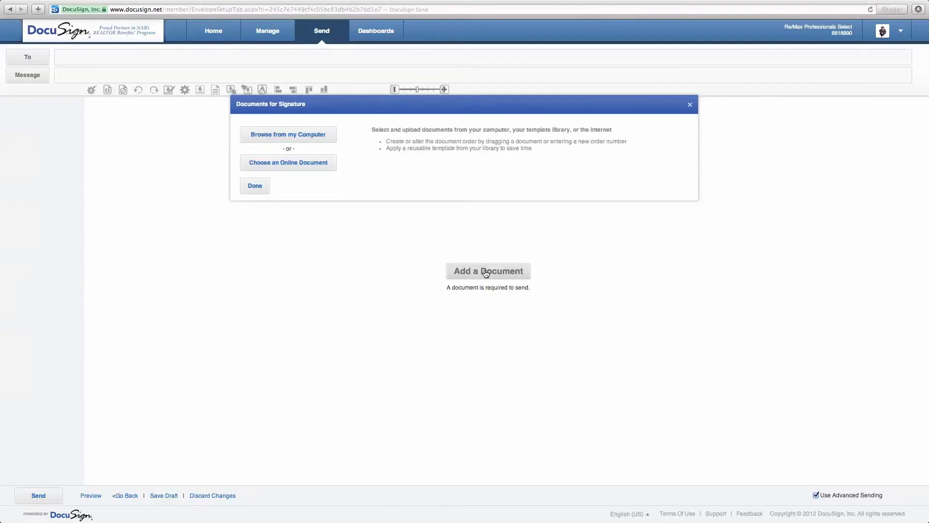
click(304, 165)
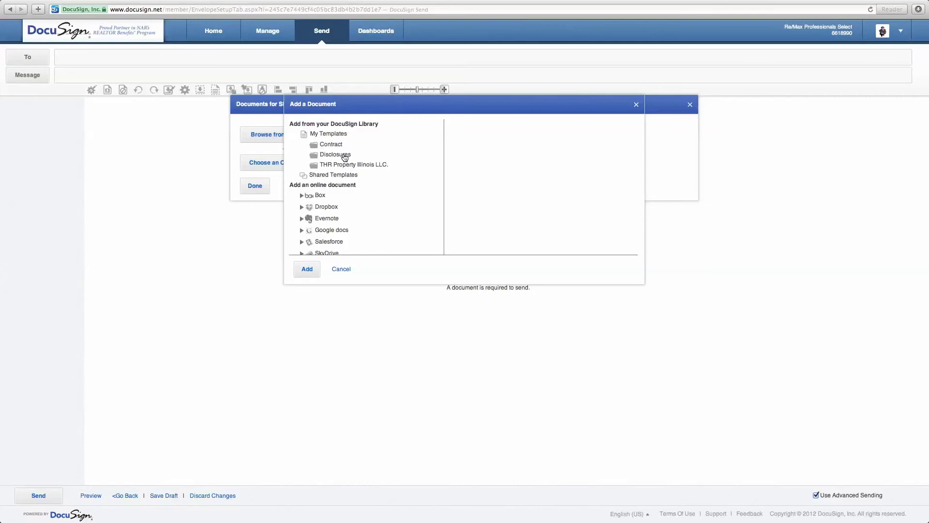
click(336, 134)
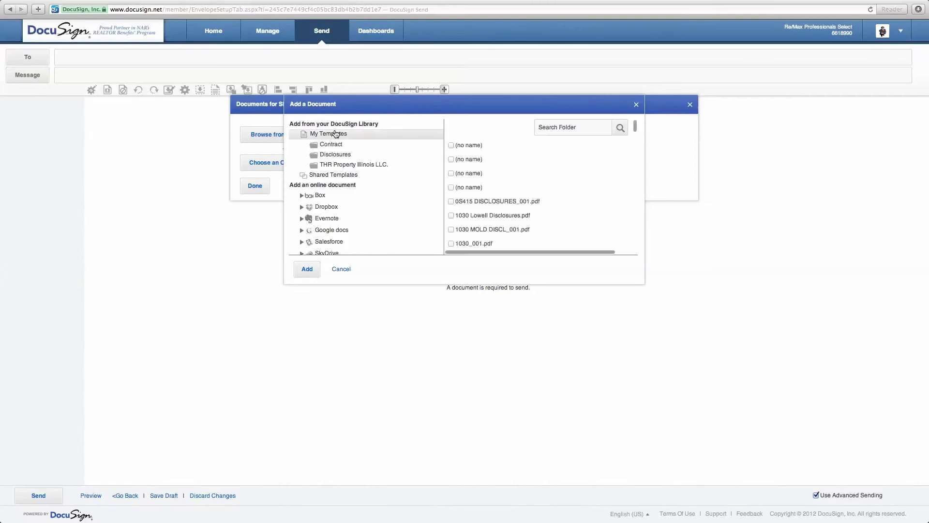
click(530, 231)
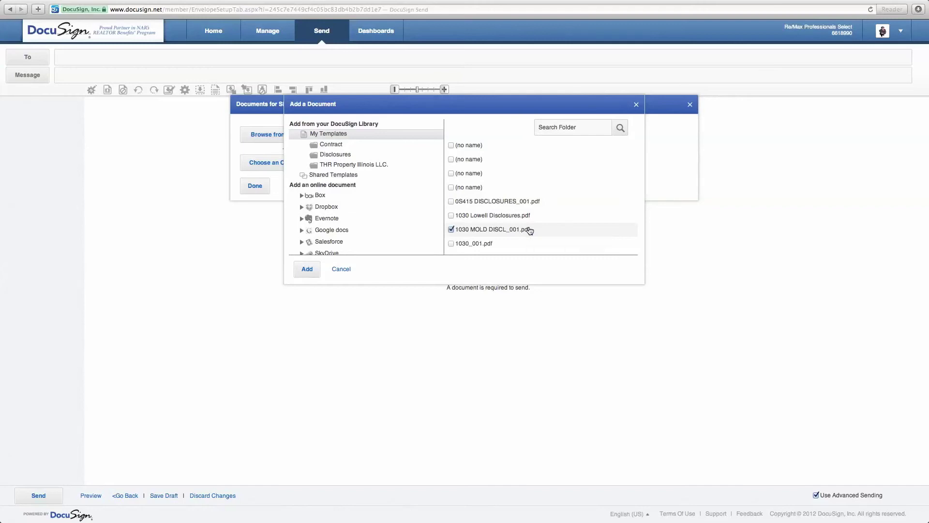
click(306, 270)
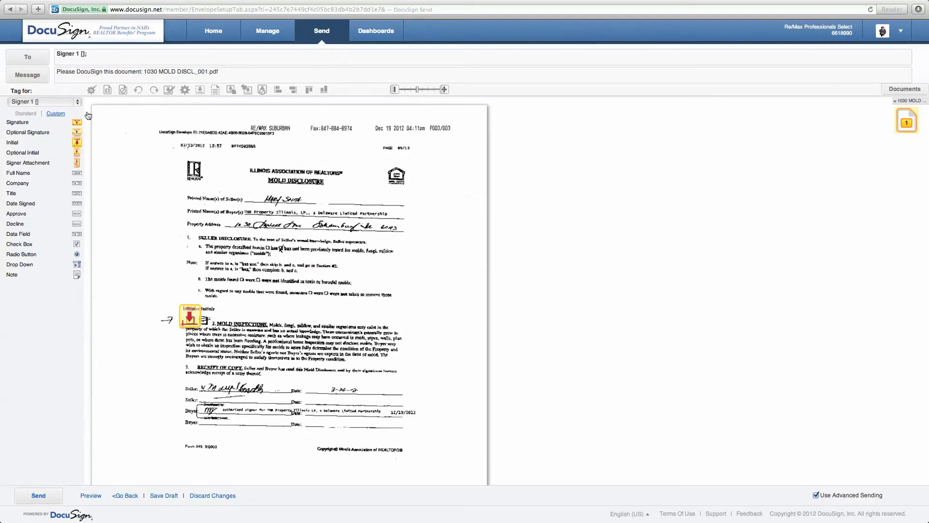
click(212, 496)
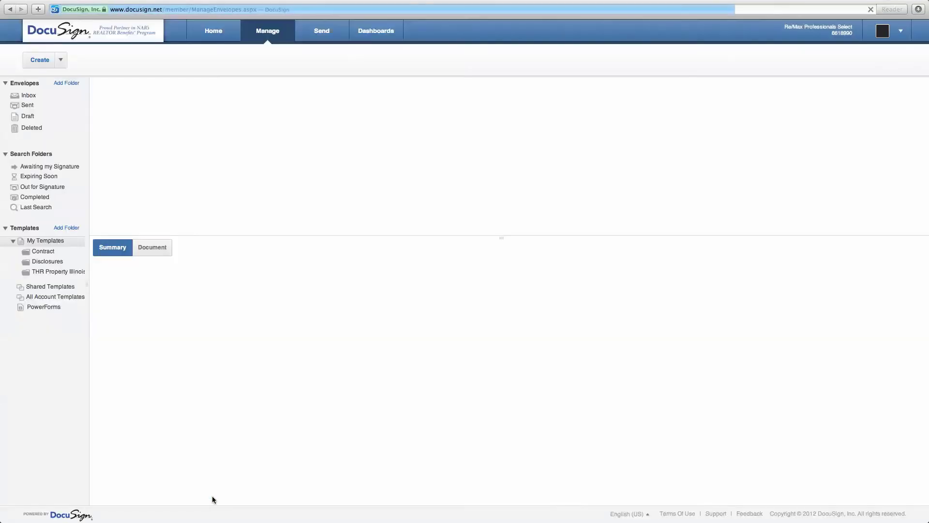
click(45, 59)
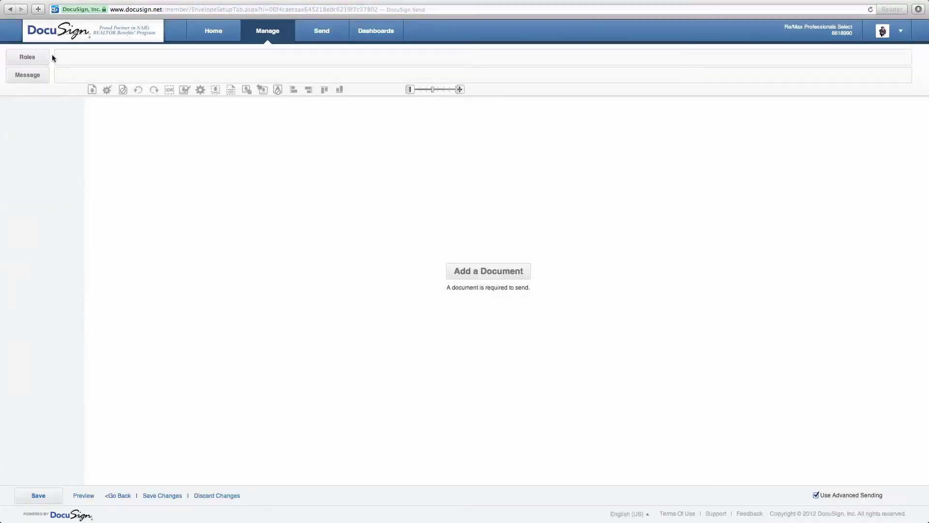
click(508, 275)
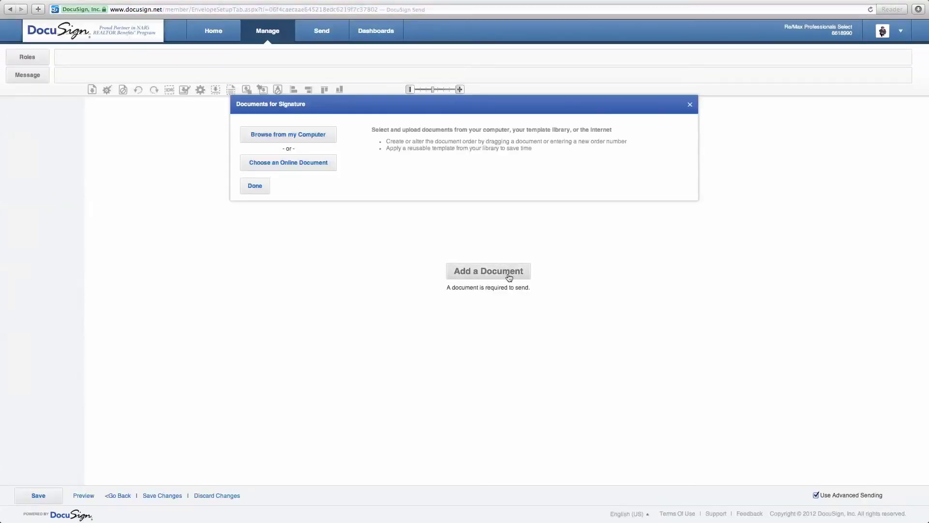
click(316, 164)
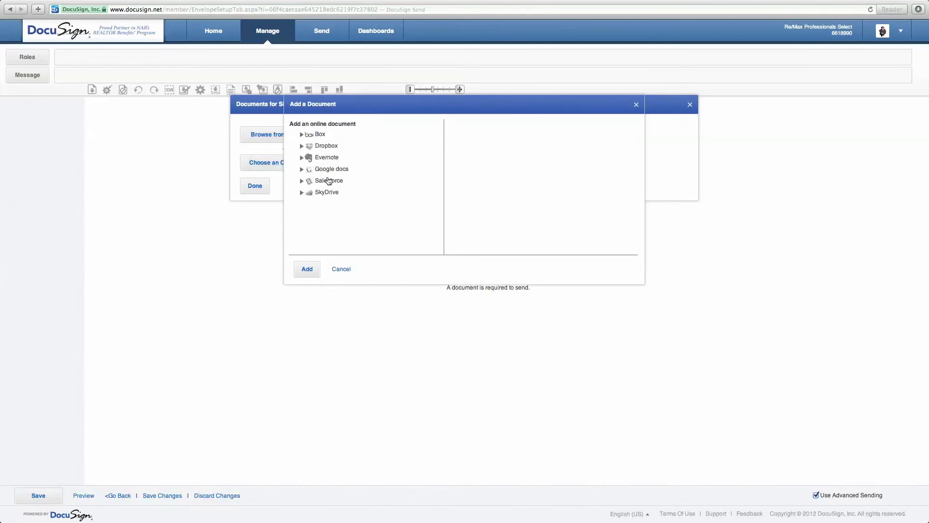
click(346, 273)
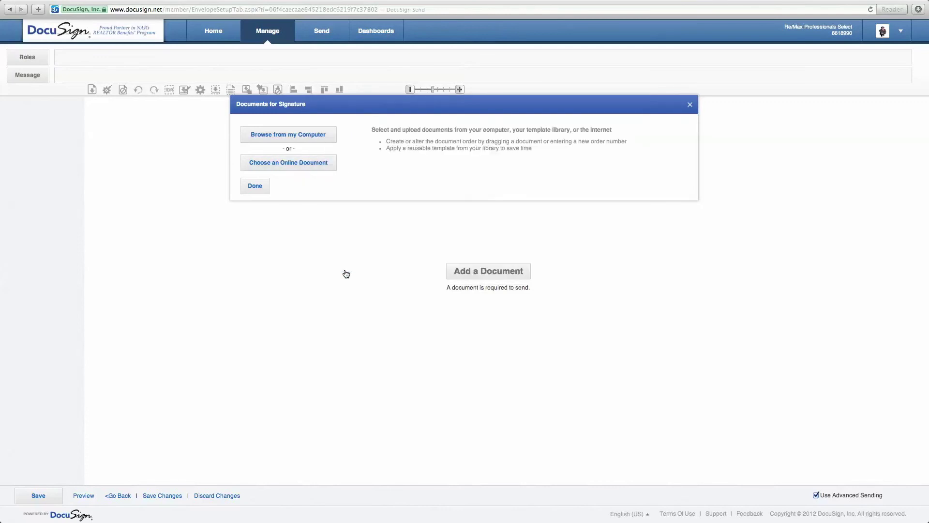
click(290, 164)
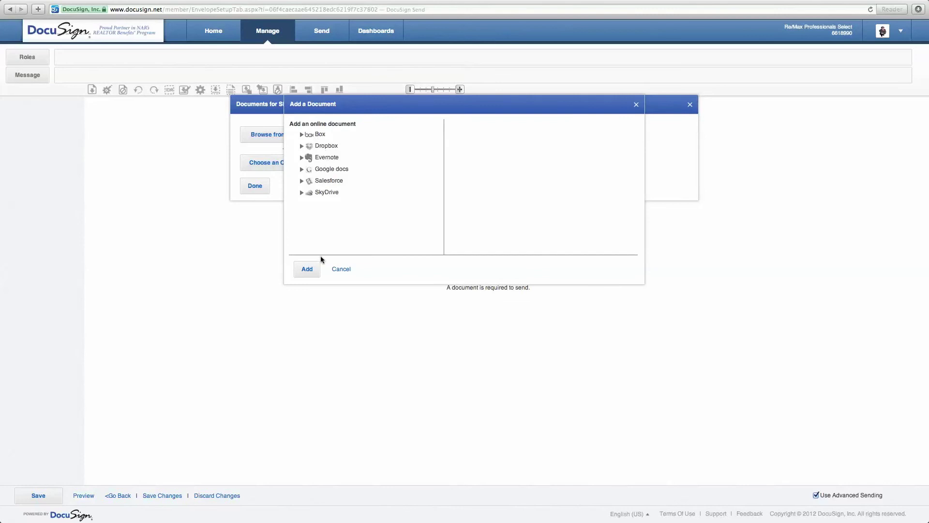
click(341, 269)
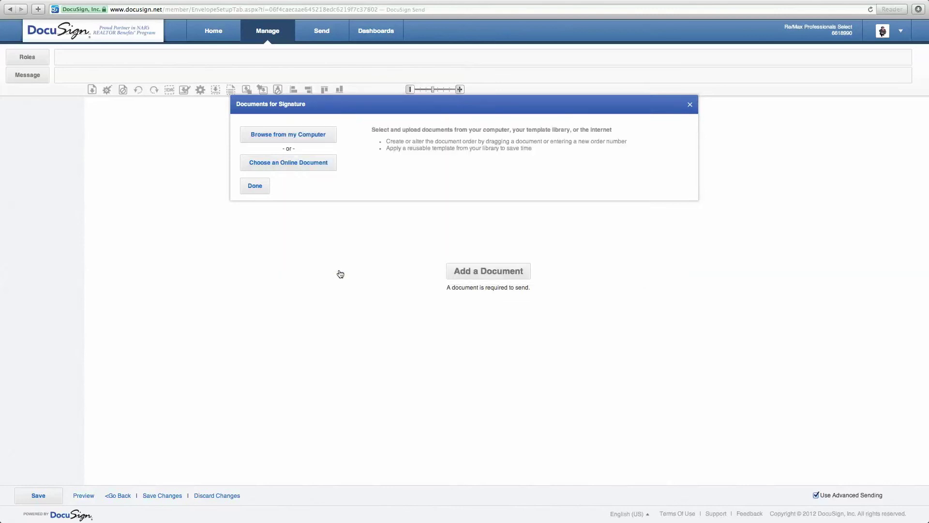
click(278, 170)
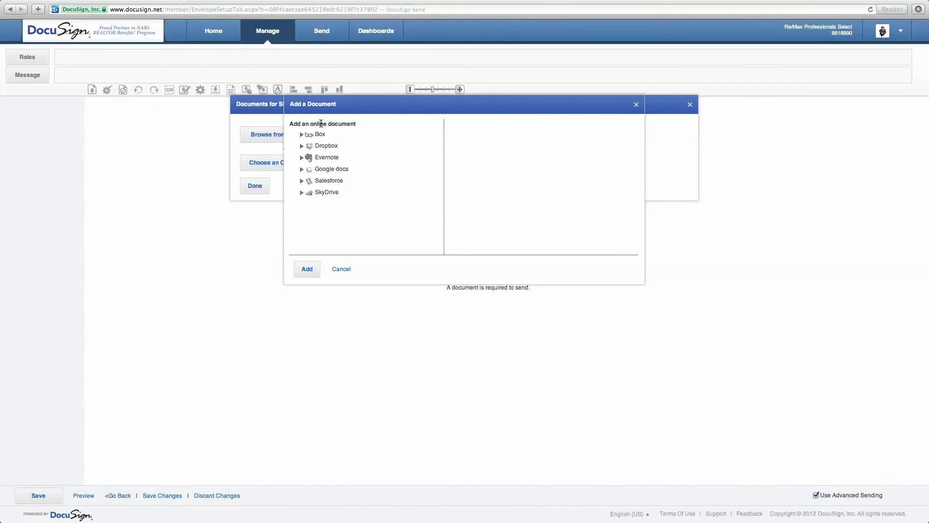
click(342, 270)
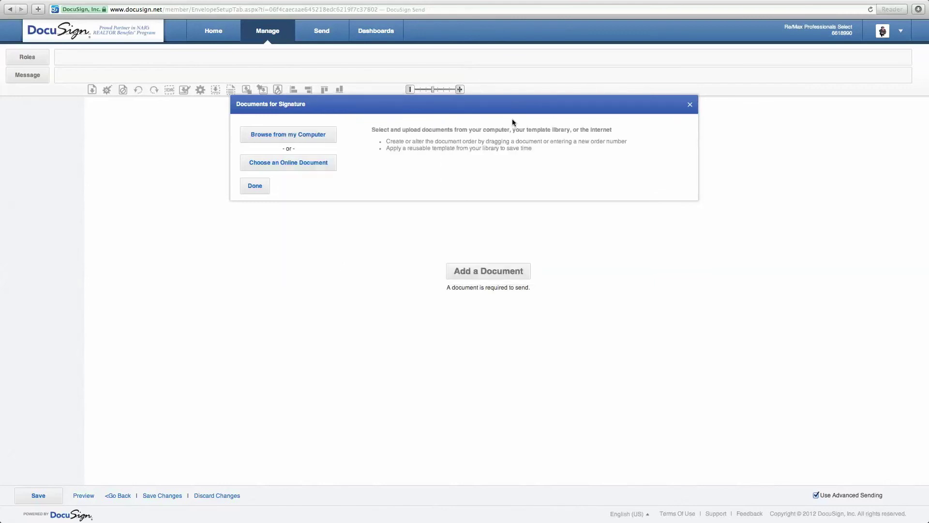
click(689, 105)
click(207, 37)
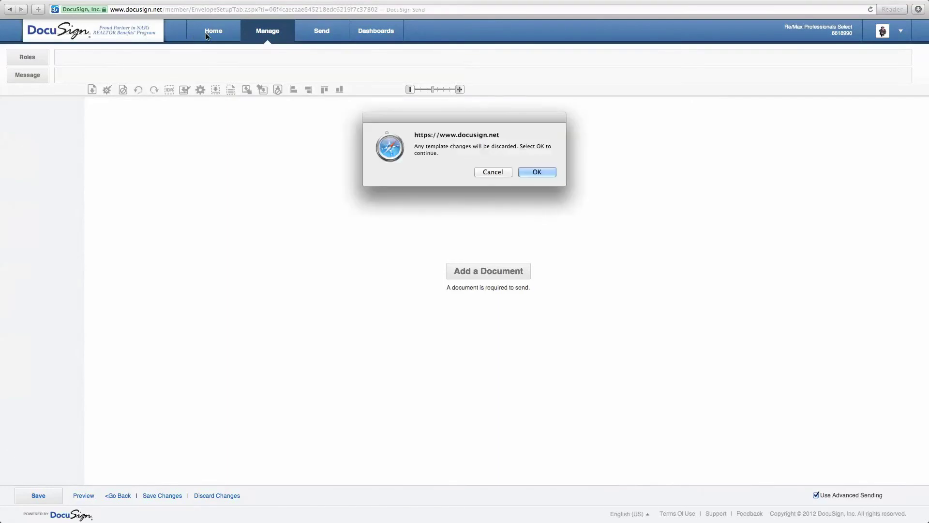
click(532, 172)
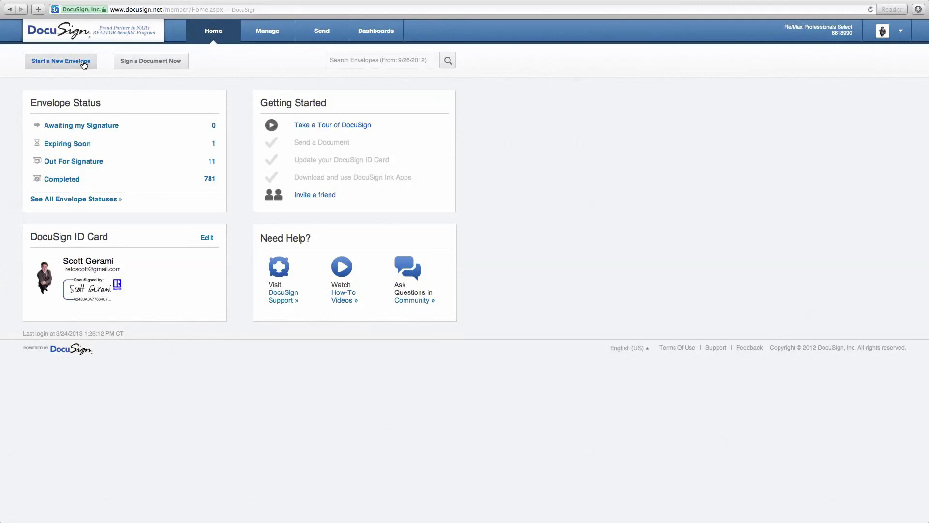
Start a new envelope and open My Templates in the DocuSign library as the source for its document
click(83, 63)
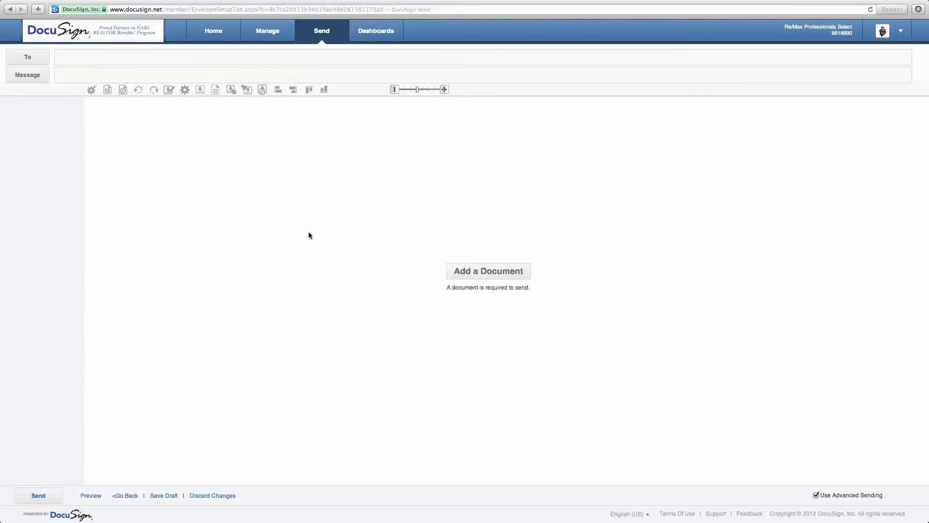
click(482, 281)
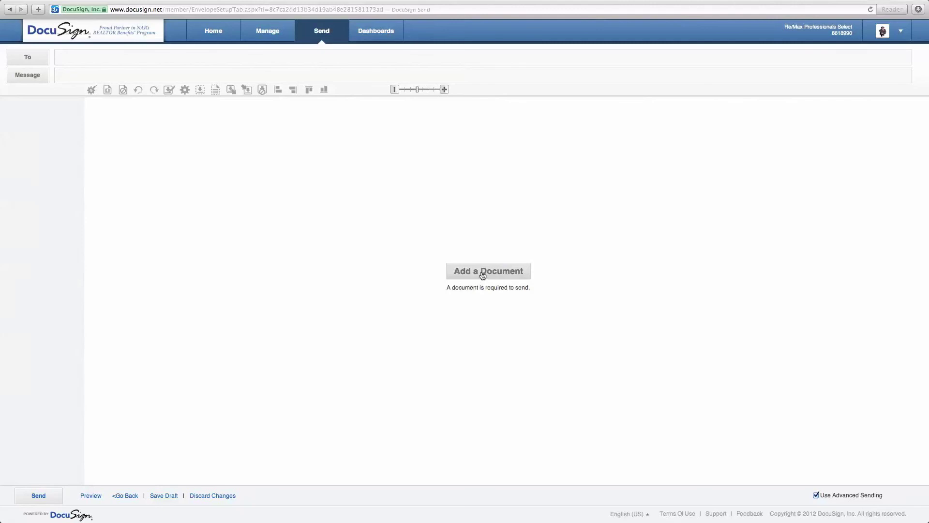
click(289, 167)
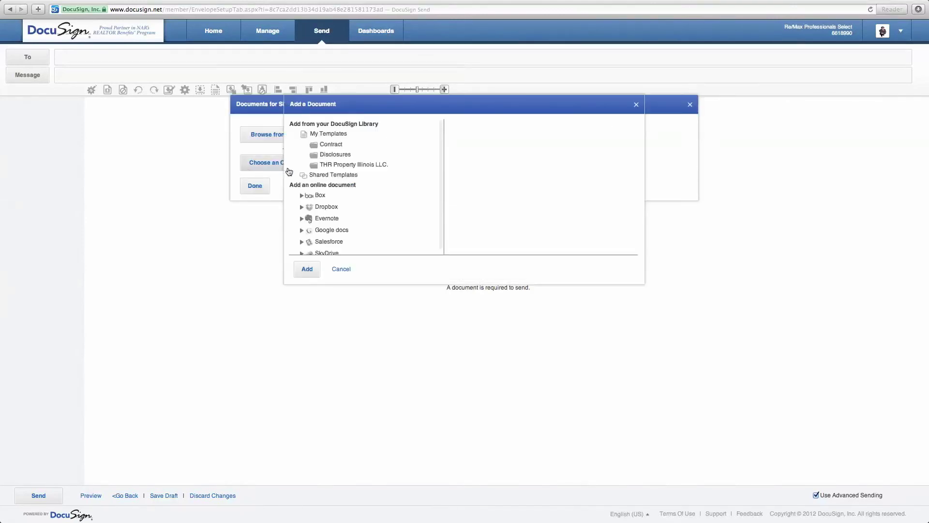
click(337, 137)
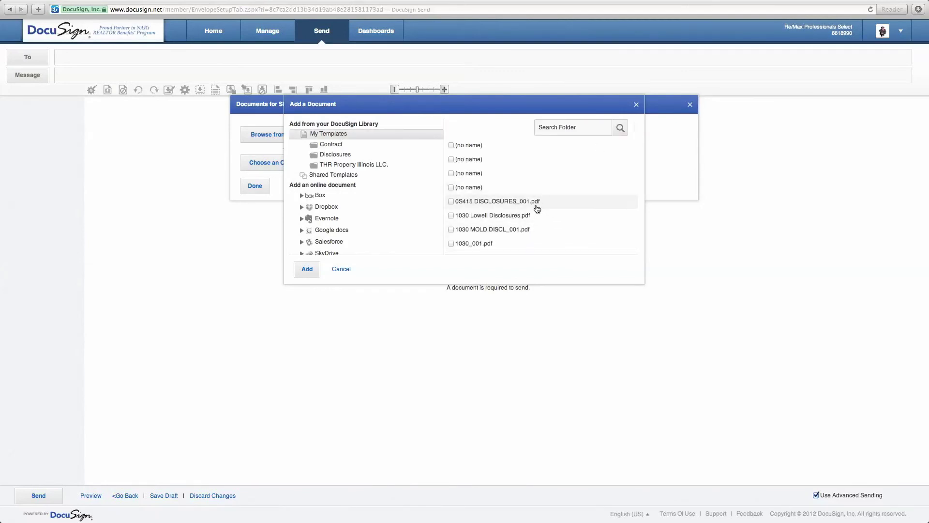
Find the Mold Disclosure (1) template in My Templates and add it to the envelope
scroll(545, 234, down, 5)
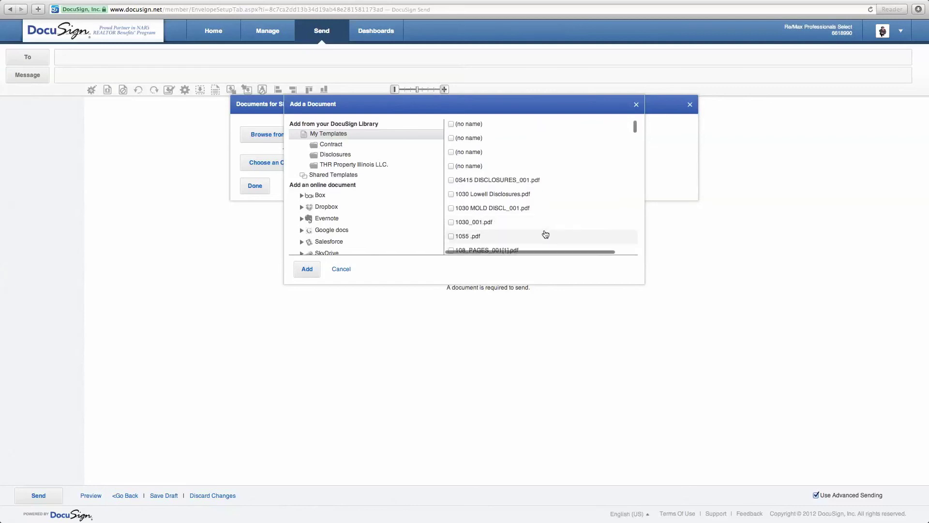
scroll(545, 234, down, 5)
scroll(546, 235, down, 10)
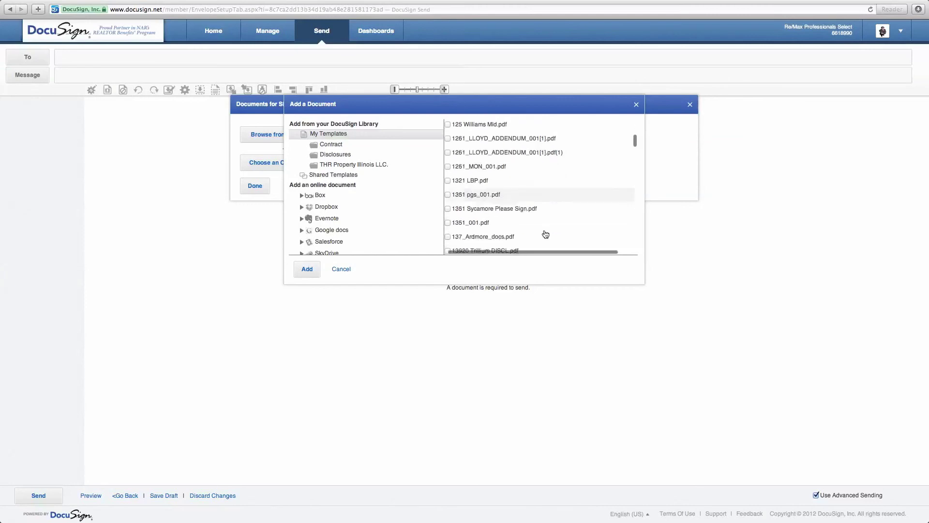
scroll(545, 234, down, 15)
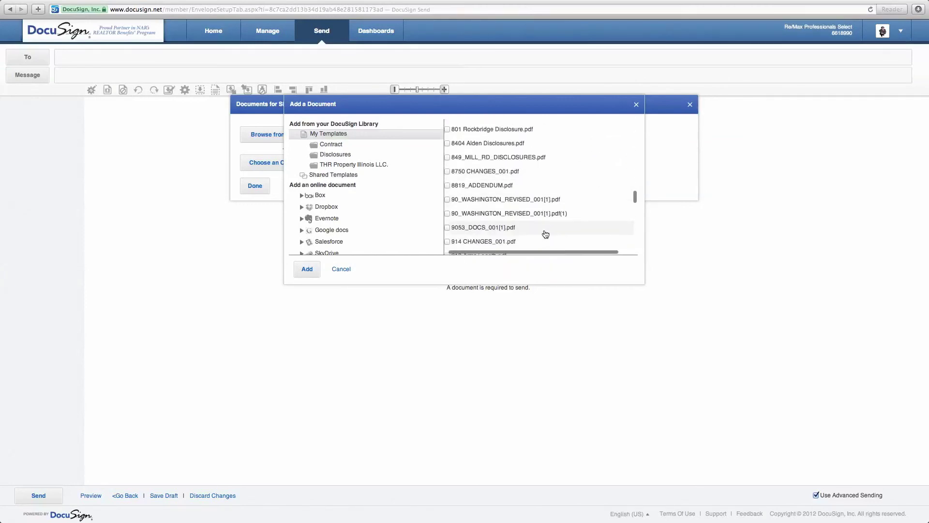
scroll(546, 235, up, 10)
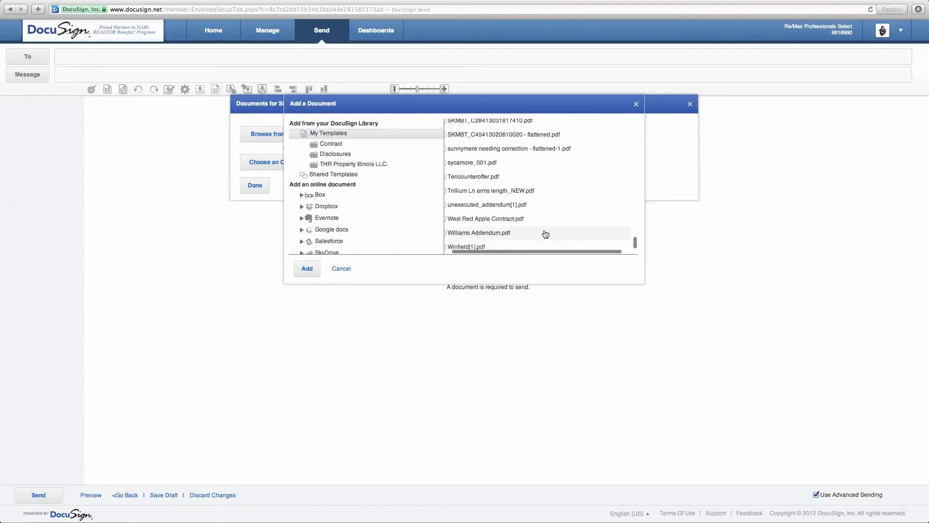
scroll(546, 234, down, 5)
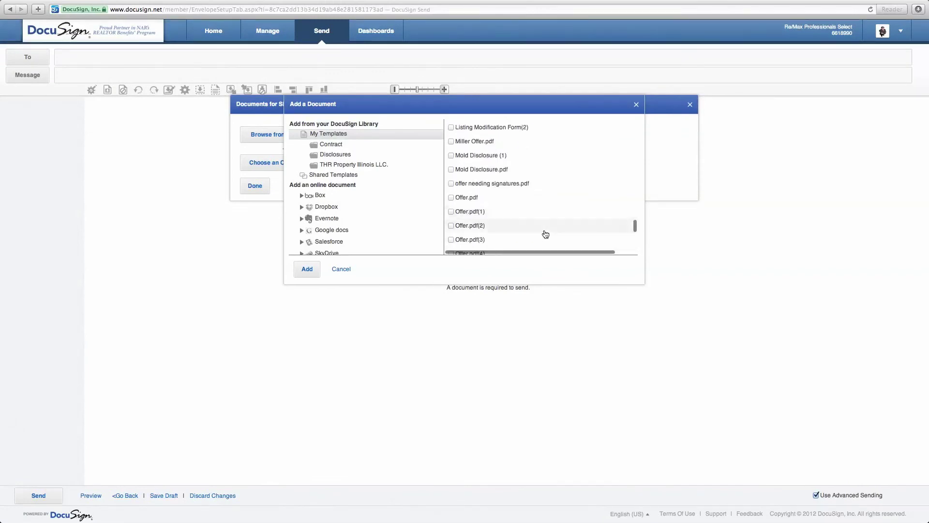
scroll(545, 234, up, 5)
scroll(546, 234, up, 3)
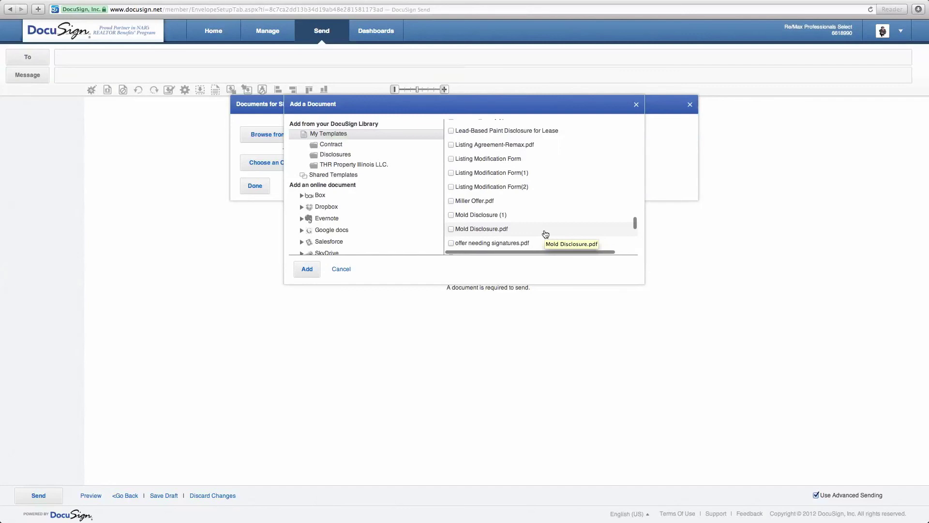
click(451, 218)
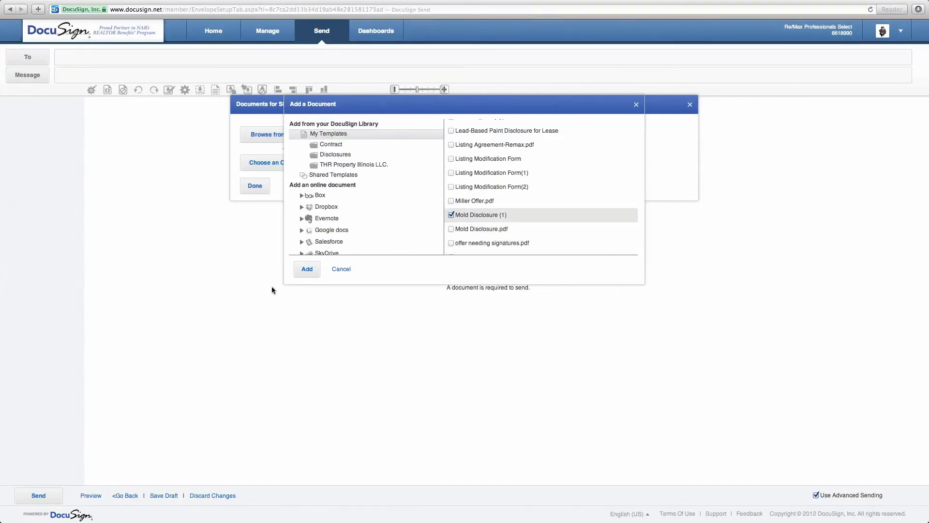
click(316, 273)
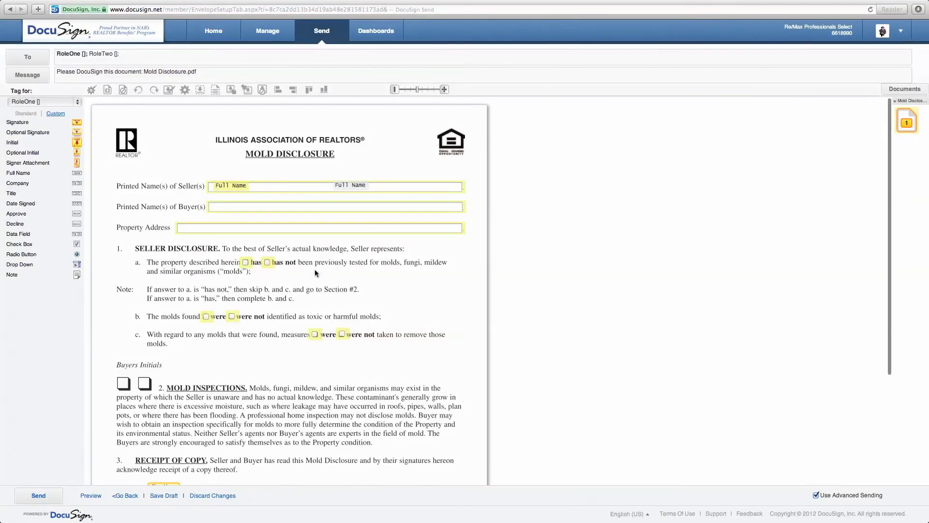
Fill the envelope's RoleOne recipient by adding a signer with the first signer's e-mail and full name
click(41, 59)
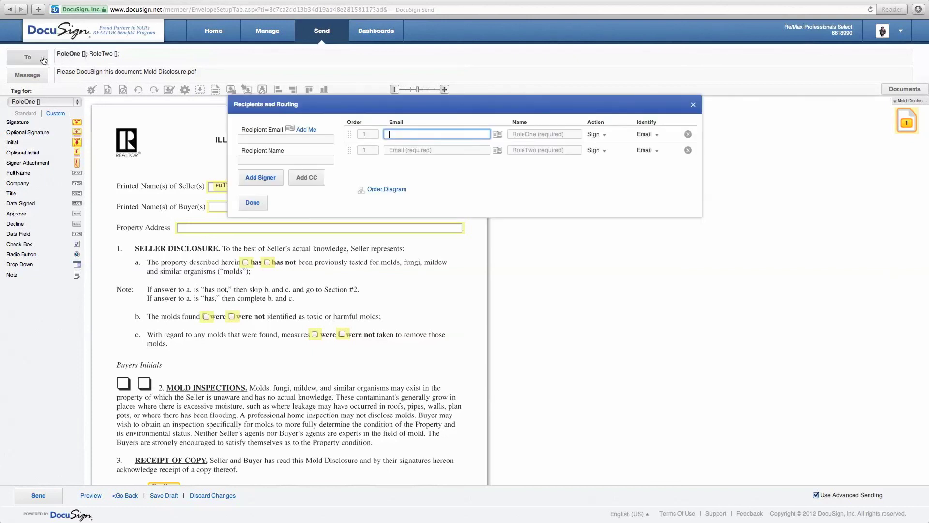
click(293, 140)
text(mi)
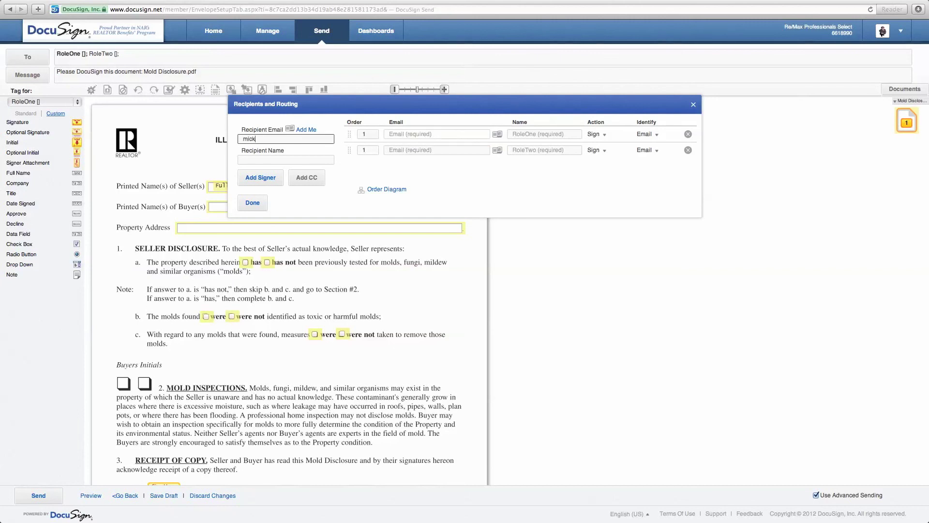
text(ck)
click(309, 154)
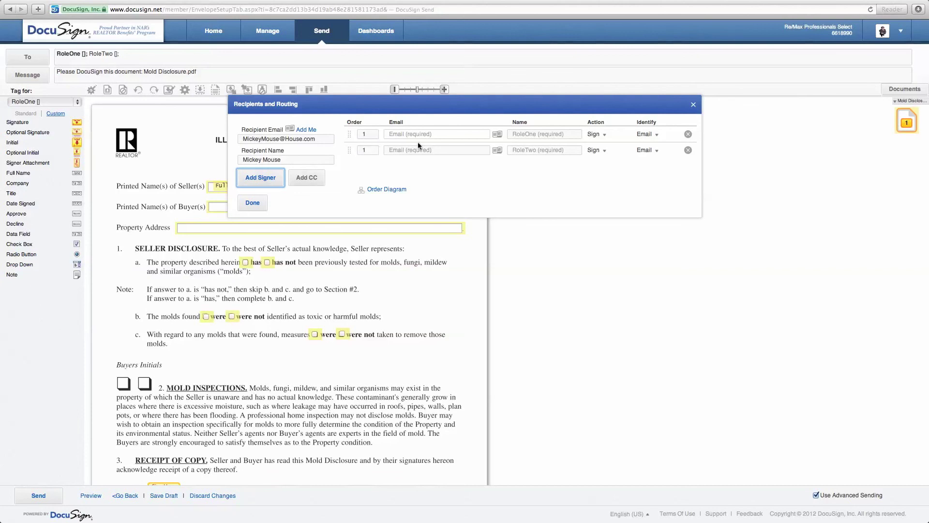
key(Return)
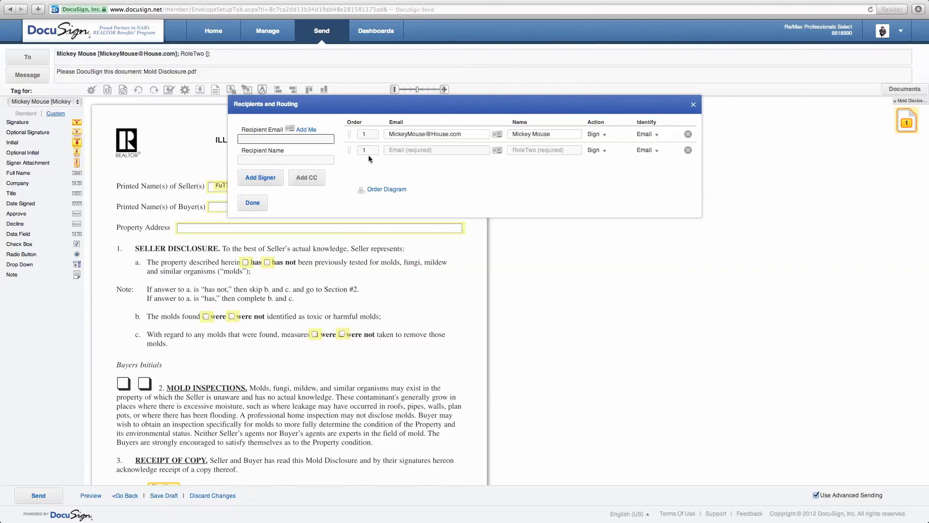
Assign the RoleTwo recipient to the second signer with their e-mail and full name, and finish the recipient setup
click(404, 147)
text(minio=)
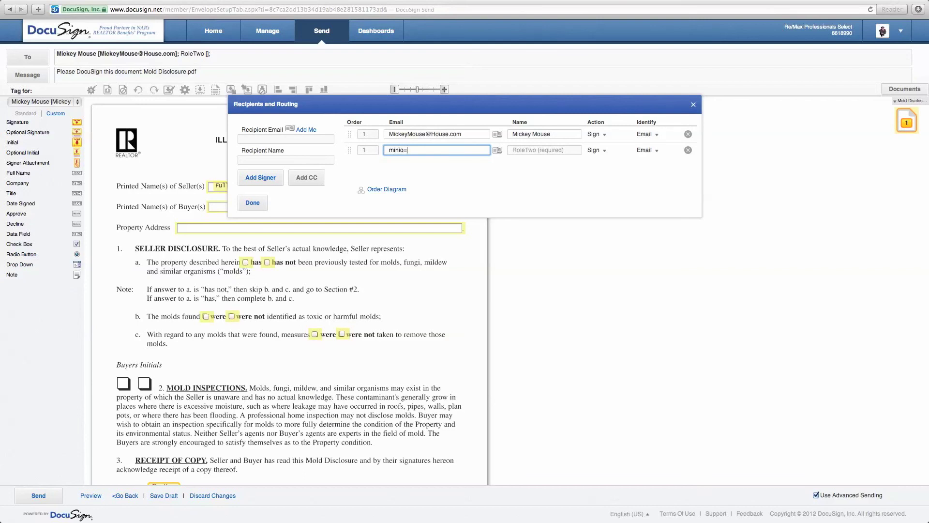
click(425, 161)
click(253, 202)
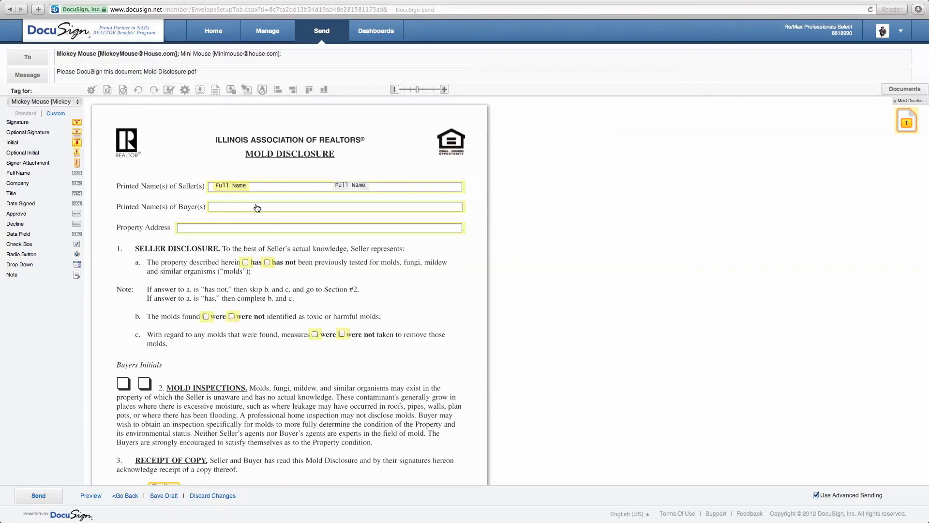
Tick the "has" and "has not" check boxes in item a of the Seller Disclosure section
scroll(455, 333, down, 5)
scroll(456, 334, up, 4)
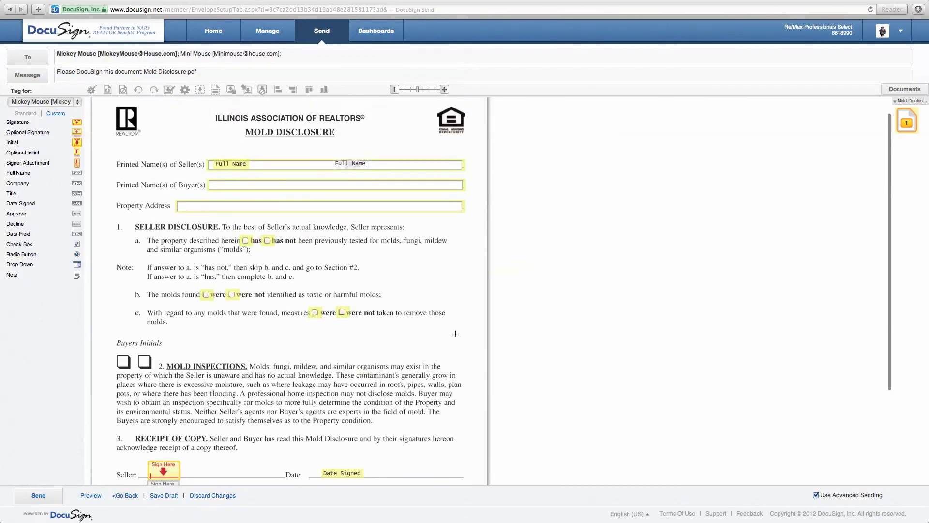
scroll(456, 334, up, 1)
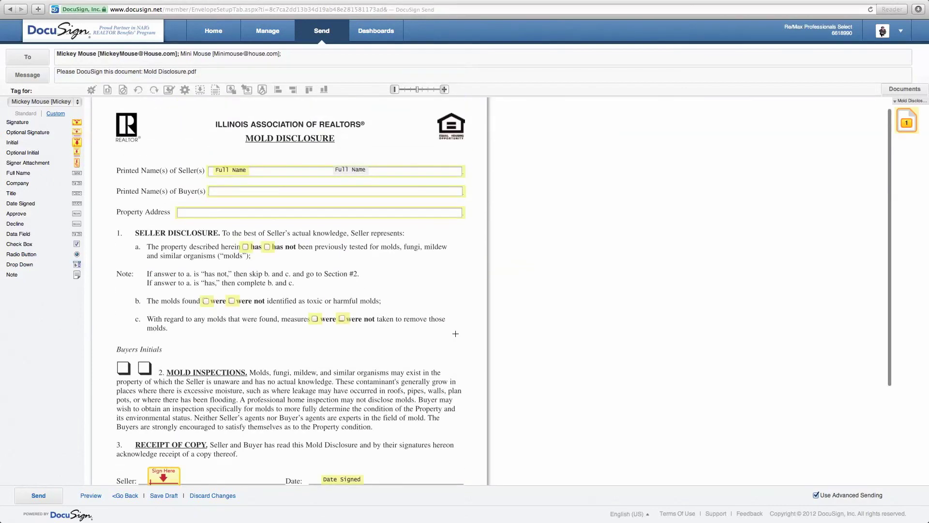
click(246, 250)
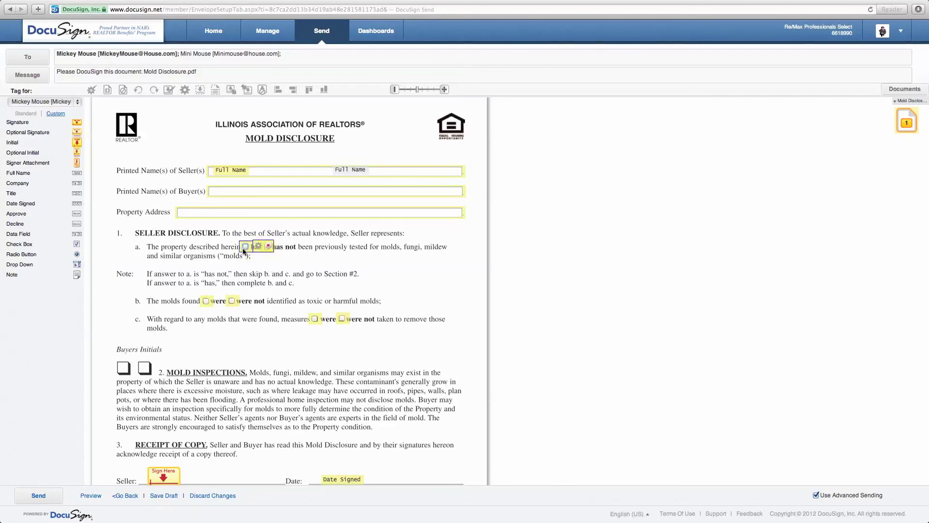
click(268, 248)
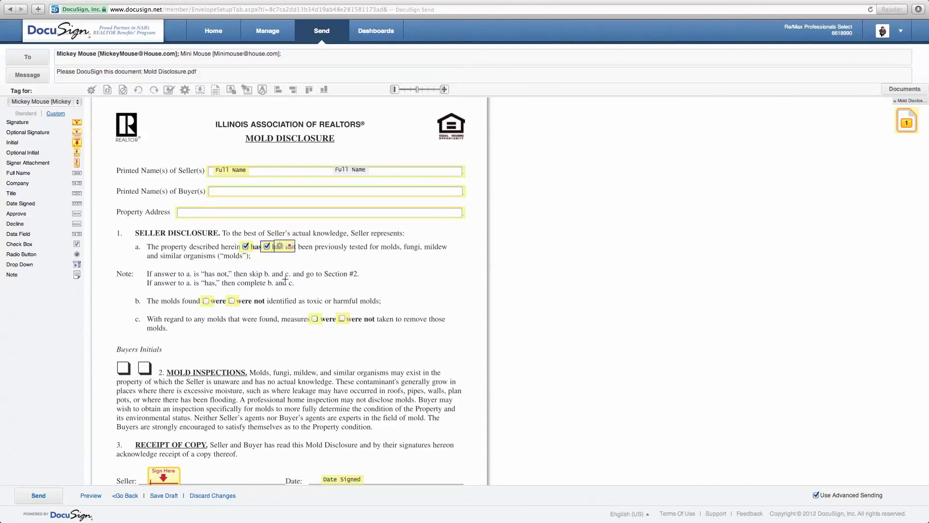
Examine the formatting and location properties of the "has not" check box tag in item a and close them without applying changes
right_click(282, 247)
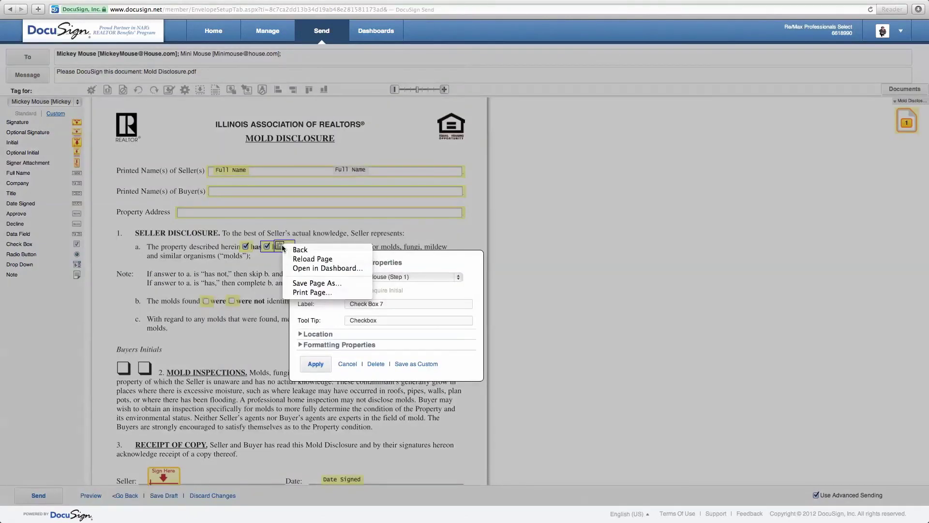
click(474, 298)
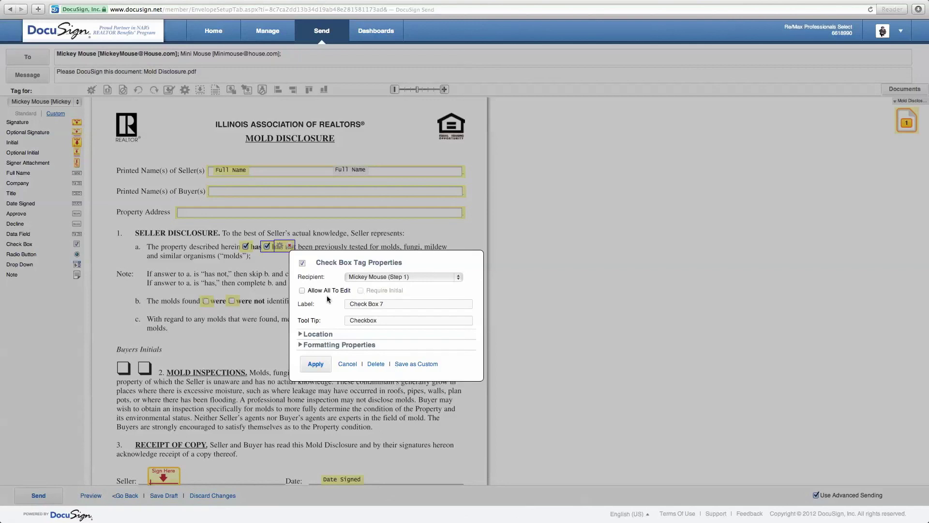
click(314, 346)
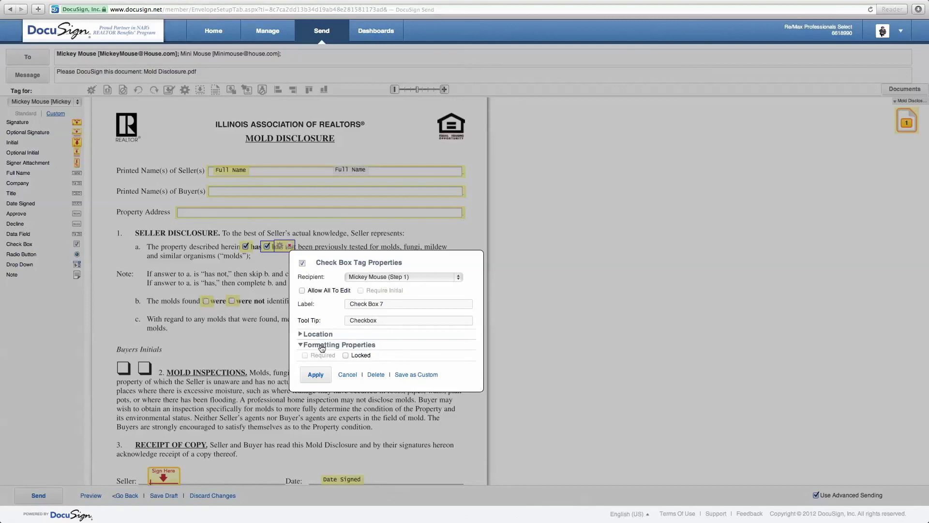
click(326, 335)
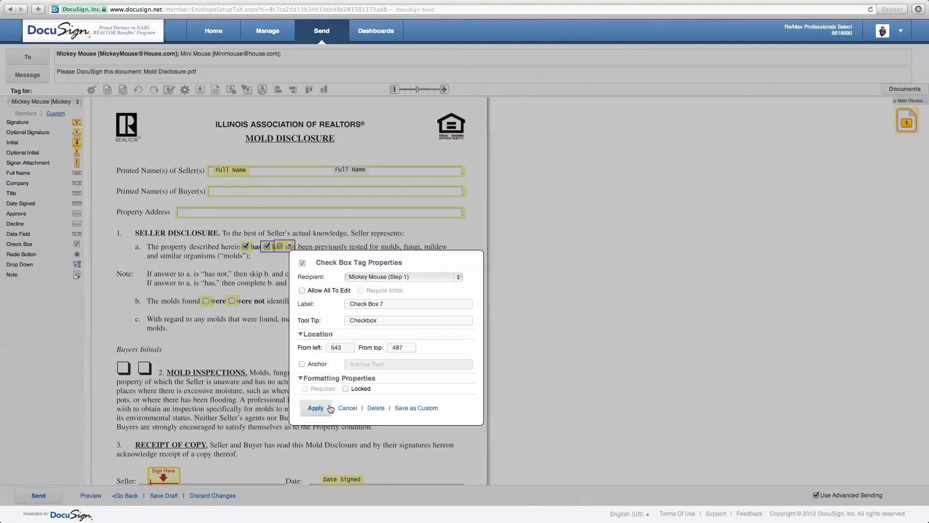
click(353, 409)
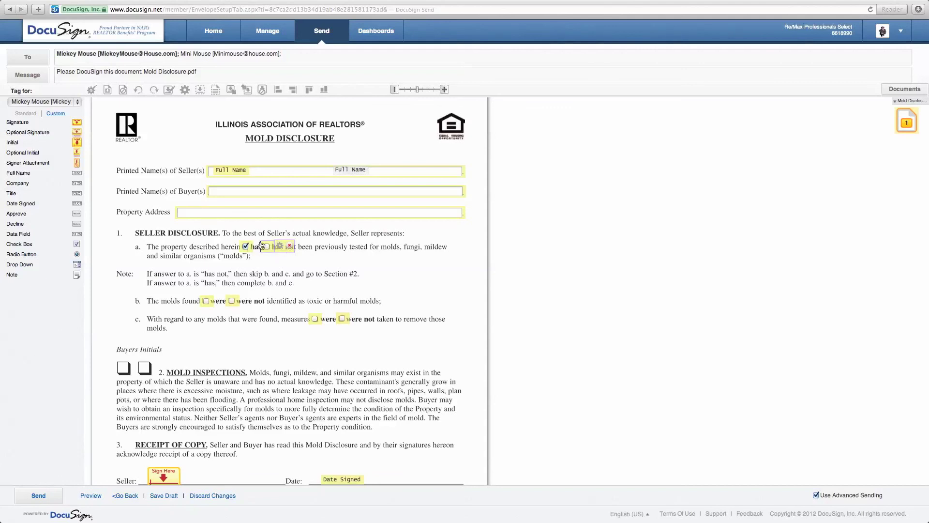
right_click(327, 260)
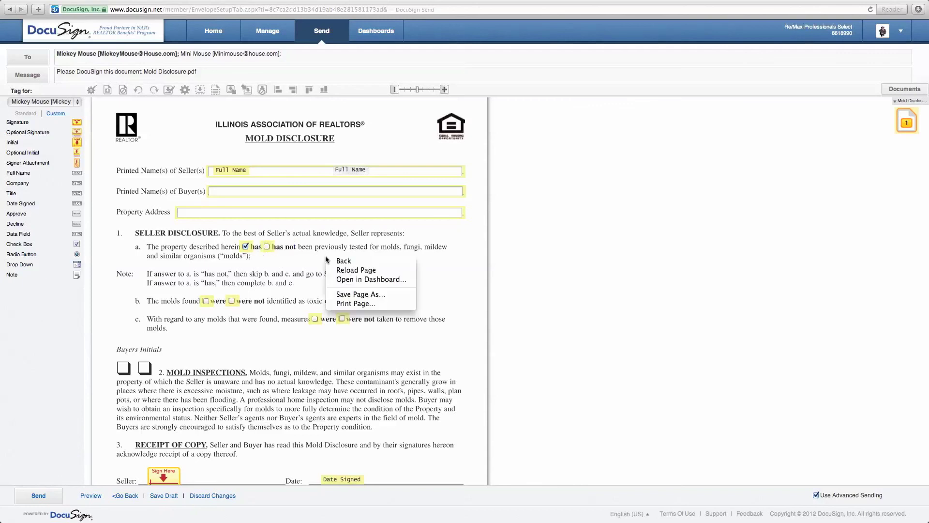